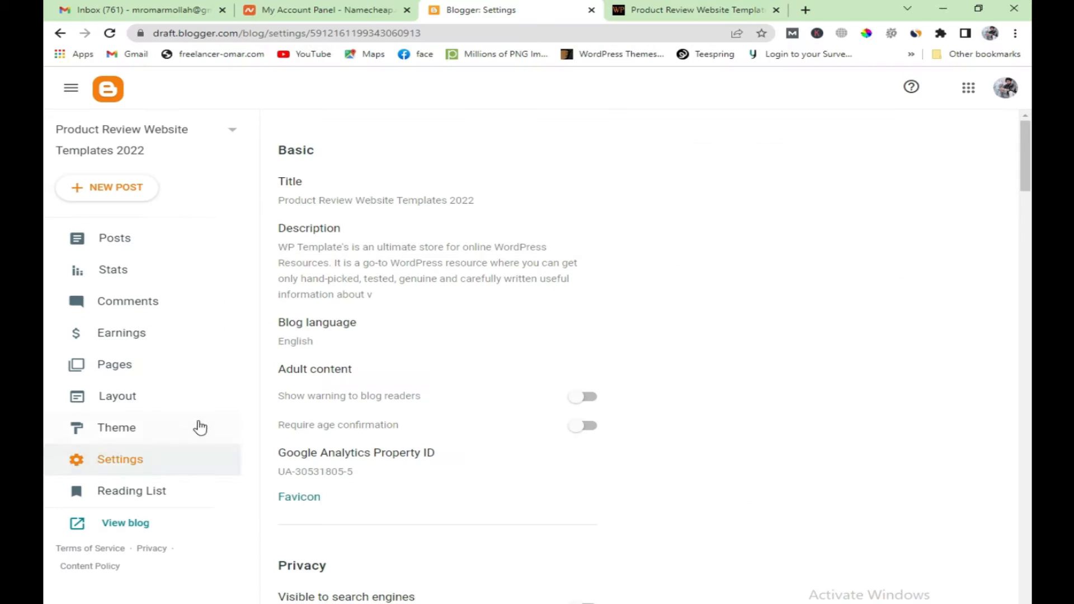
Step: Copy the domain wptemplates.xyz from the Namecheap account and submit it as the blog's custom domain in Blogger's publishing settings
{"action": "left_click", "coordinate": [132, 467]}
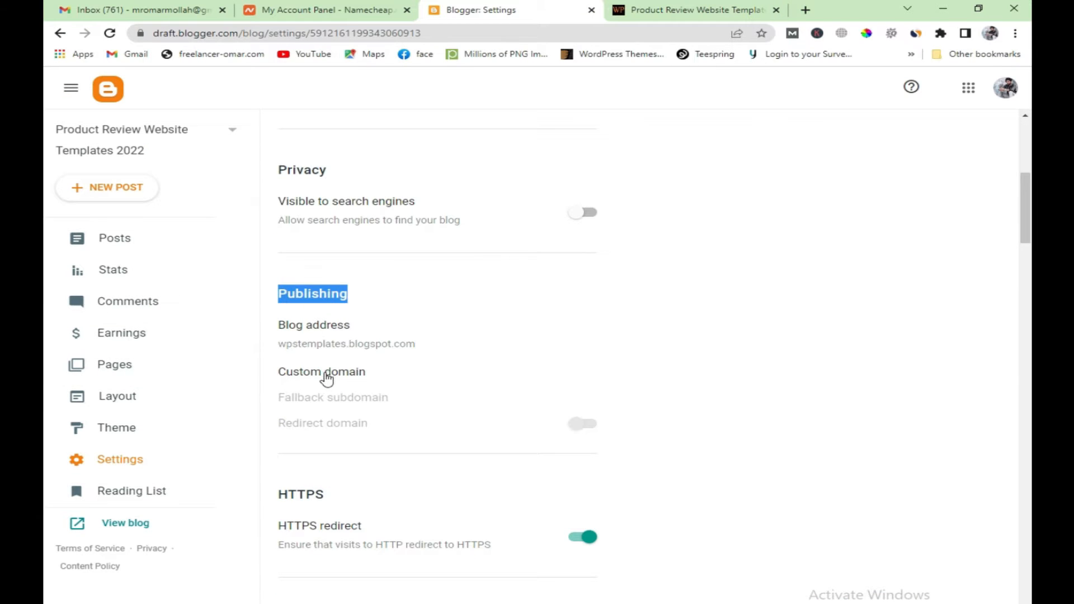
{"action": "left_click", "coordinate": [327, 379]}
{"action": "left_click", "coordinate": [509, 333]}
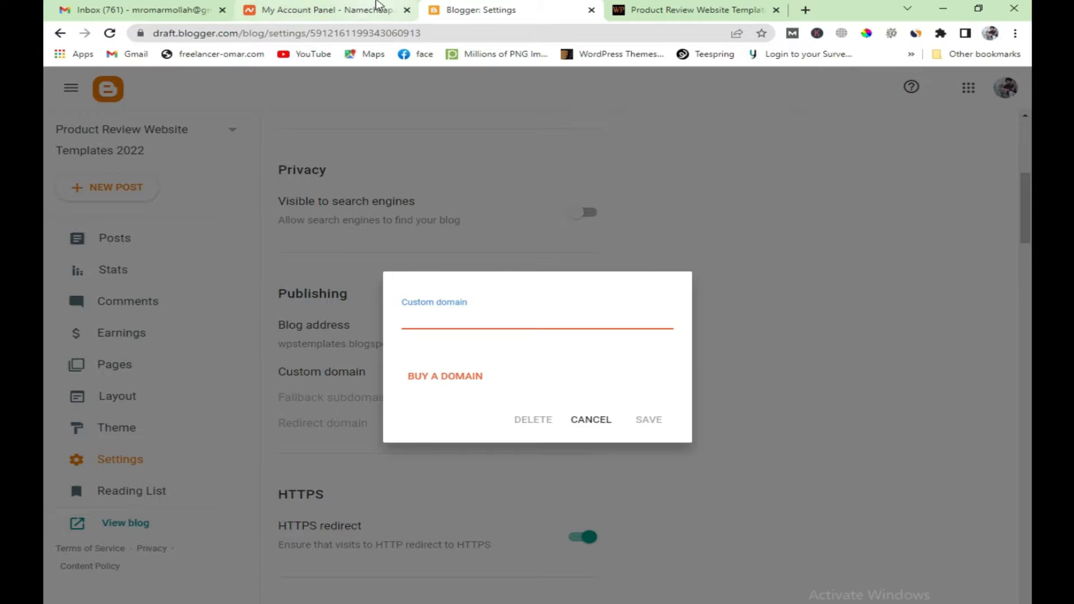
{"action": "left_click", "coordinate": [327, 9]}
{"action": "right_click", "coordinate": [328, 382]}
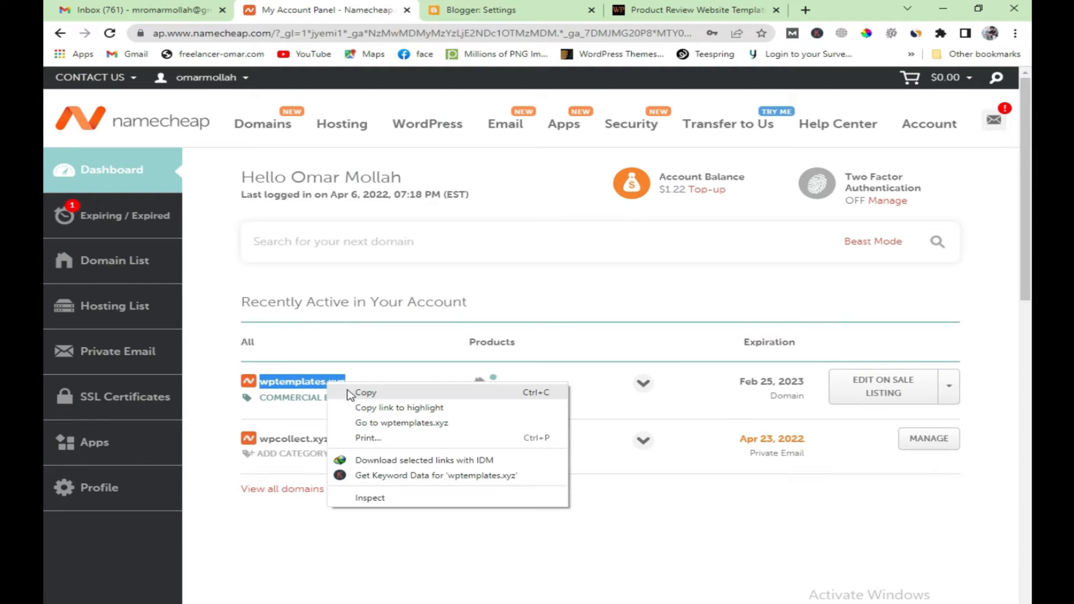
{"action": "left_click", "coordinate": [358, 392]}
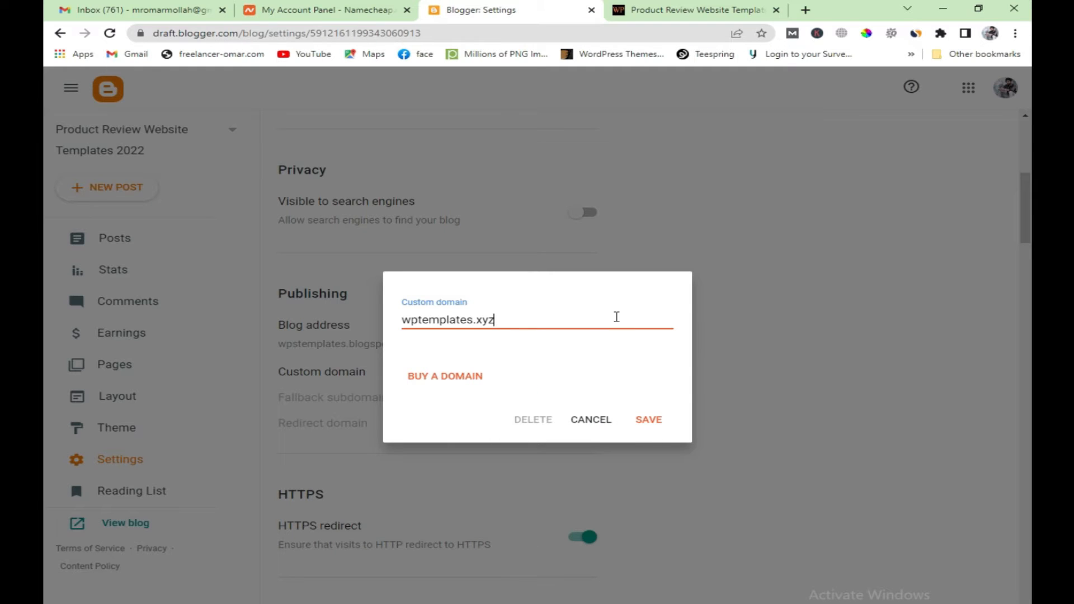
{"action": "left_click", "coordinate": [649, 419]}
{"action": "left_click", "coordinate": [465, 313]}
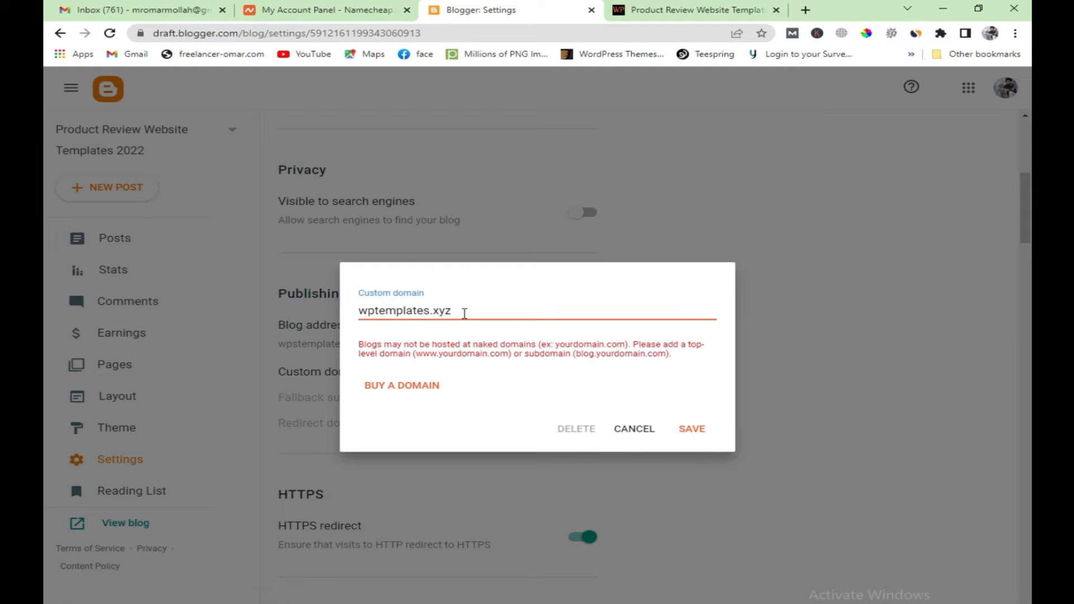
{"action": "key", "text": "Home"}
{"action": "type", "text": "www."}
{"action": "key", "text": "Return"}
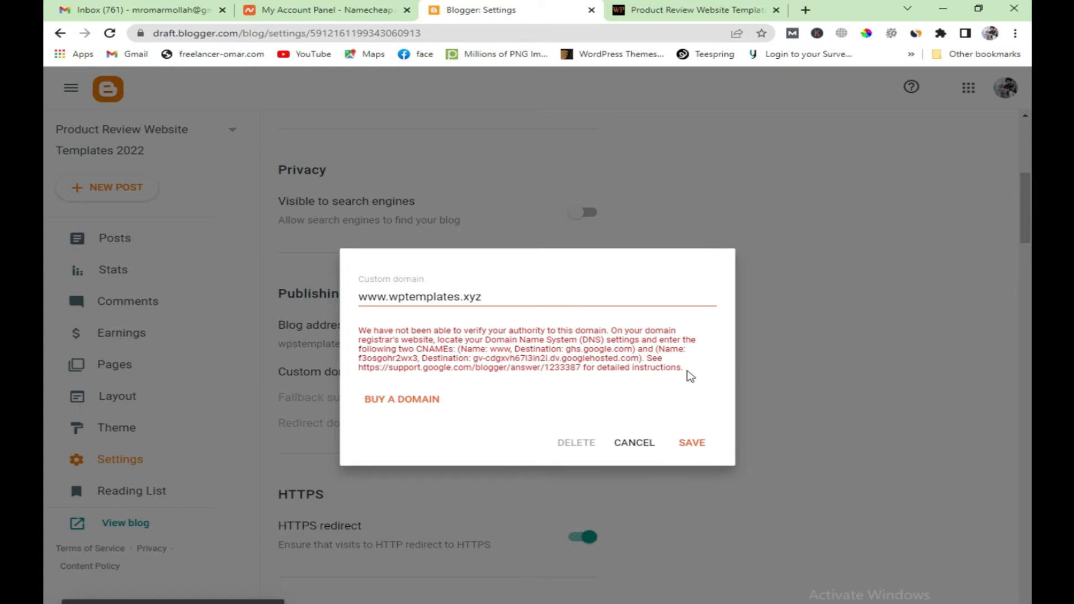
{"action": "left_click_drag", "start_coordinate": [685, 368], "coordinate": [359, 330]}
{"action": "left_click", "coordinate": [642, 363]}
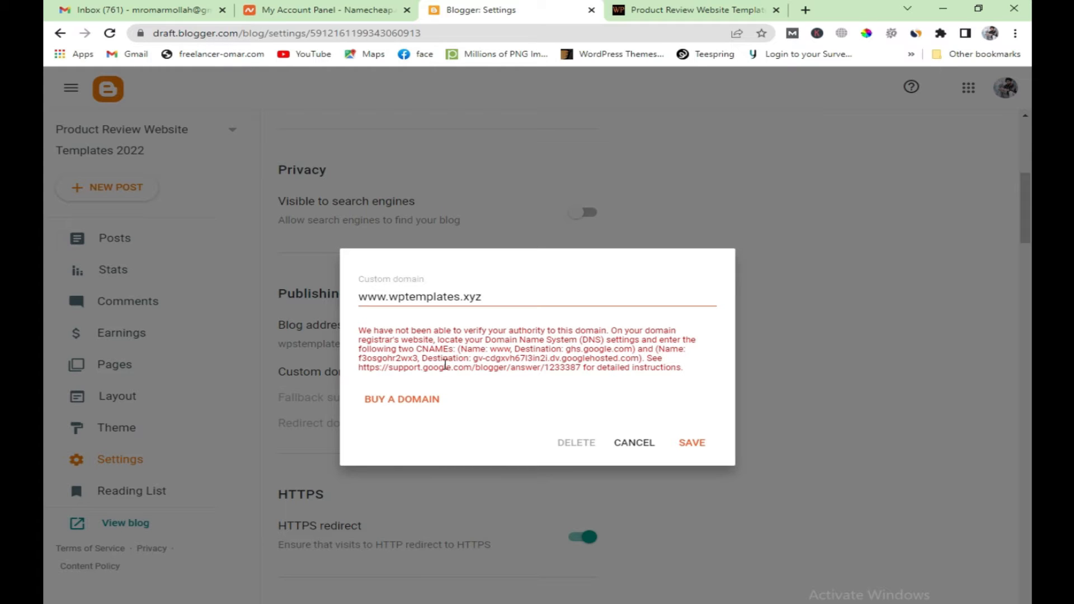
Step: Switch to Namecheap and open the Advanced DNS host records of the wptemplates.xyz domain
{"action": "key", "text": "ctrl+shift+Tab"}
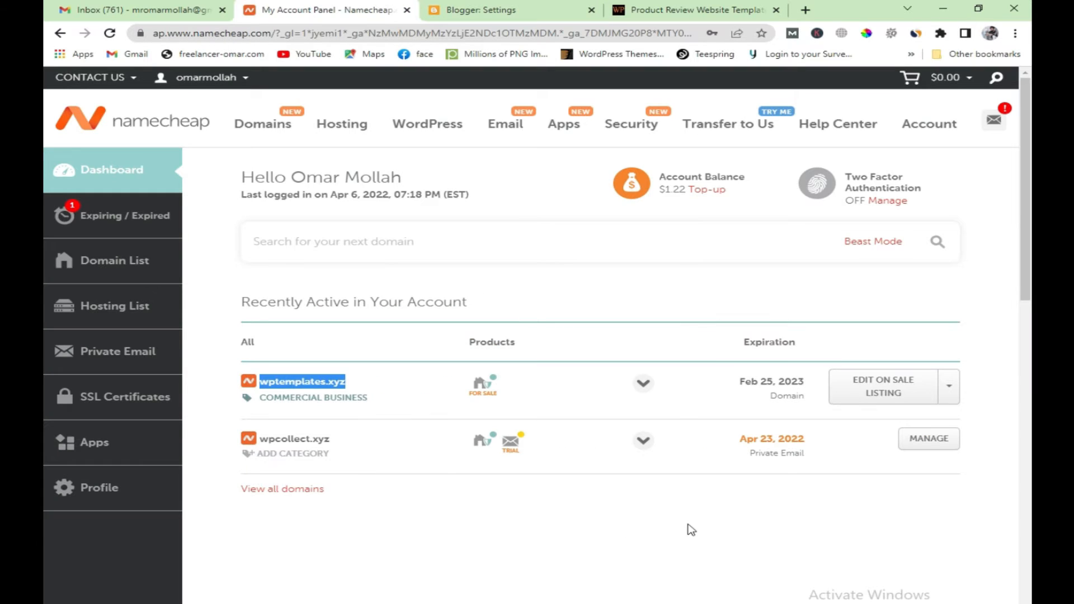
{"action": "left_click", "coordinate": [110, 267]}
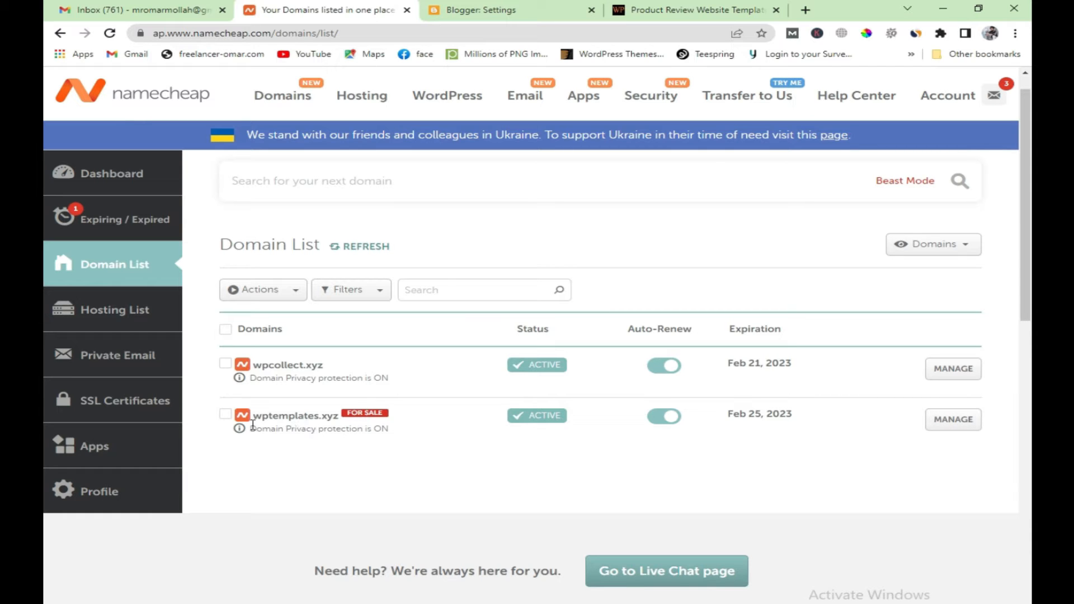
{"action": "left_click", "coordinate": [973, 427]}
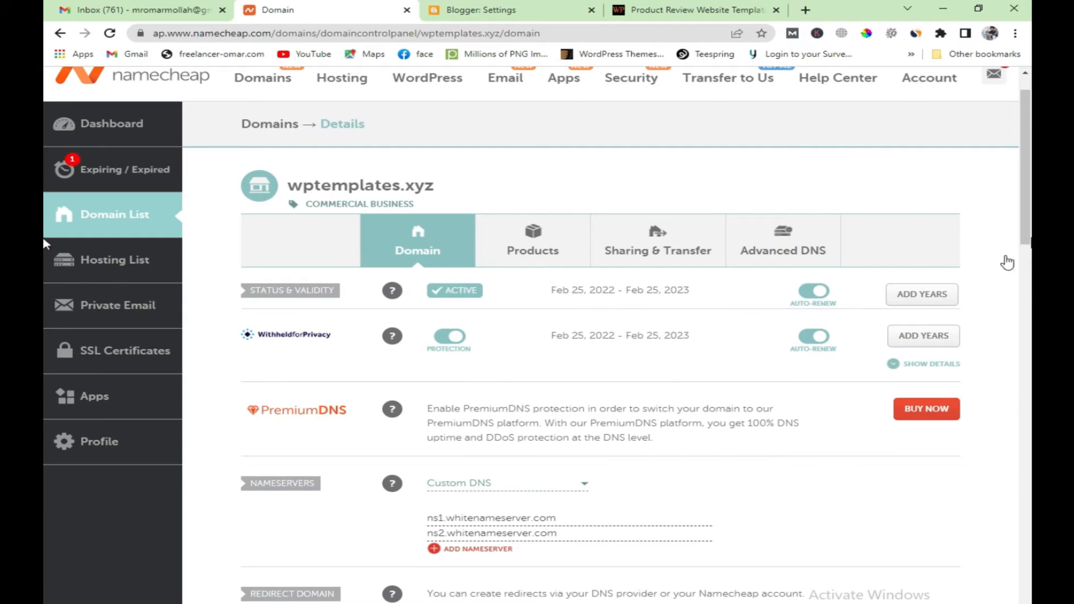
{"action": "scroll", "coordinate": [1001, 258], "scroll_direction": "down", "scroll_amount": 1}
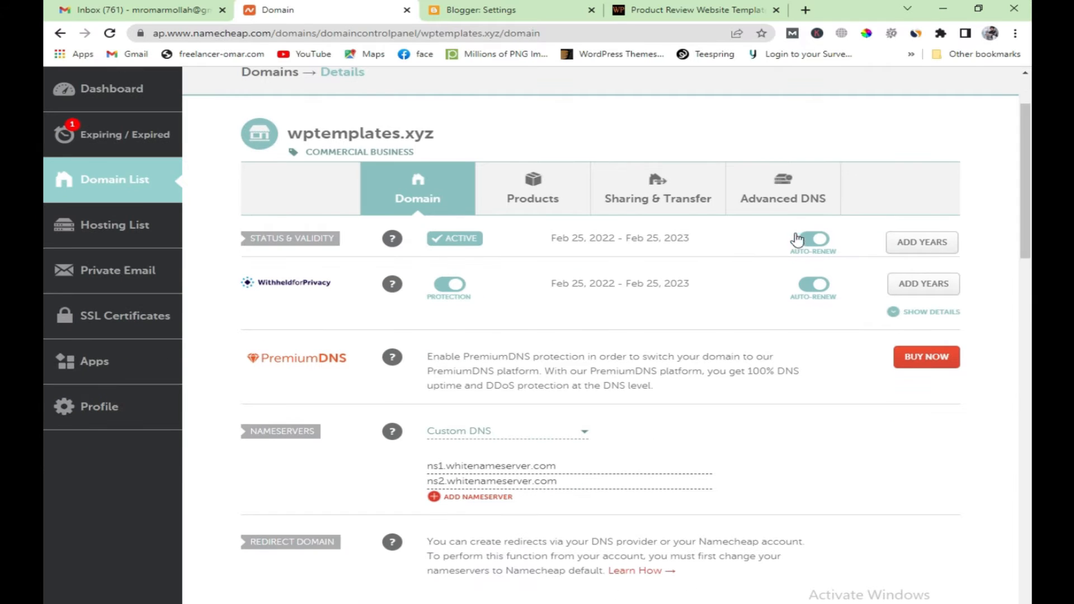
{"action": "left_click", "coordinate": [790, 203]}
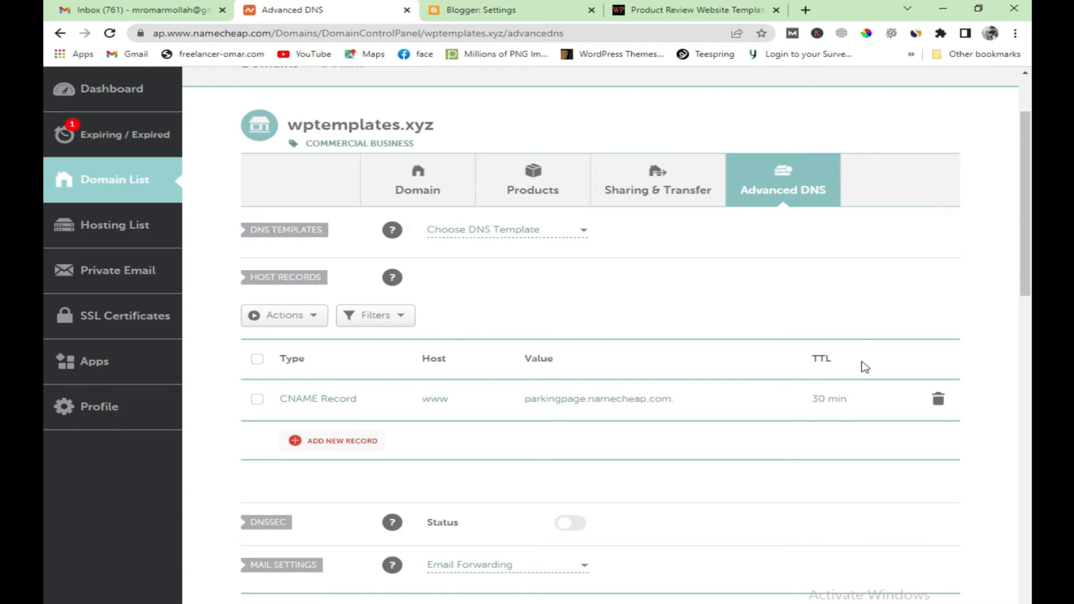
{"action": "left_click_drag", "start_coordinate": [1025, 245], "coordinate": [1026, 262]}
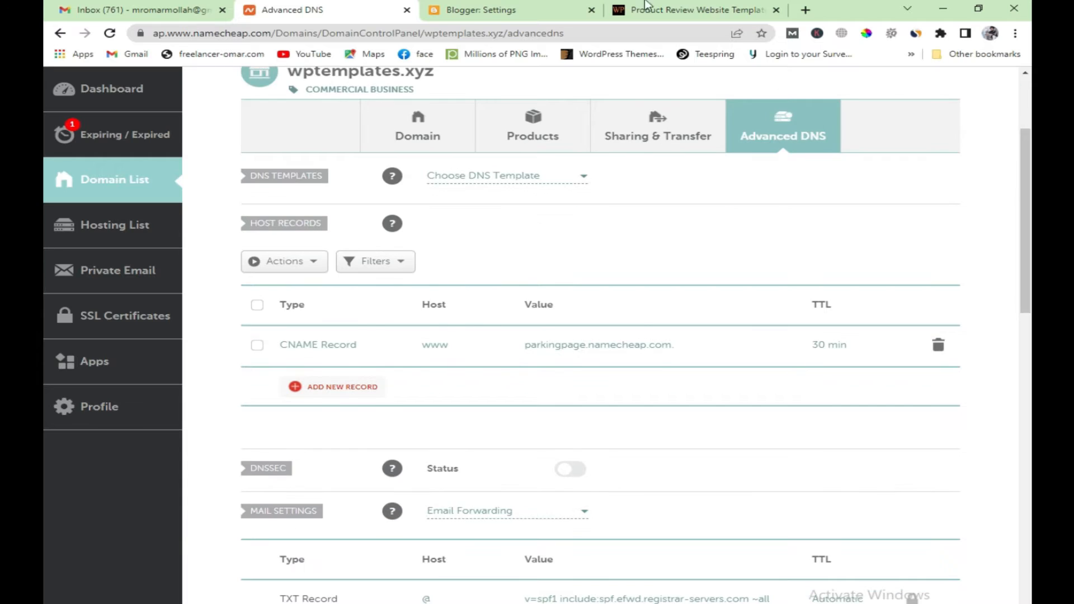
Step: Check the required CNAMEs in Blogger, and add a new host record of type CNAME Record in Namecheap
{"action": "left_click", "coordinate": [537, 10]}
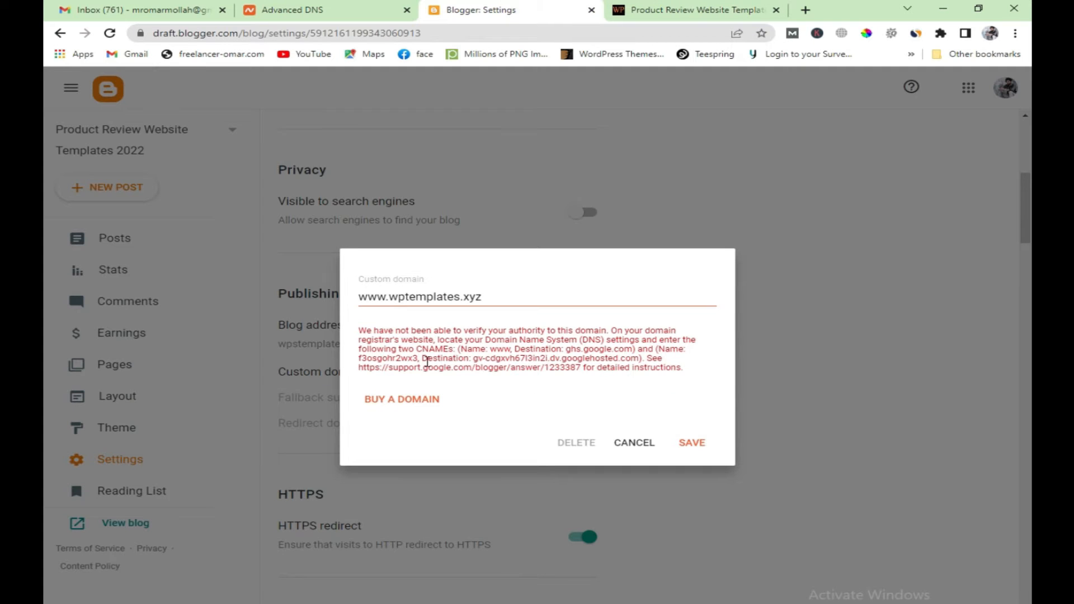
{"action": "double_click", "coordinate": [433, 349]}
{"action": "double_click", "coordinate": [447, 349]}
{"action": "left_click", "coordinate": [313, 9]}
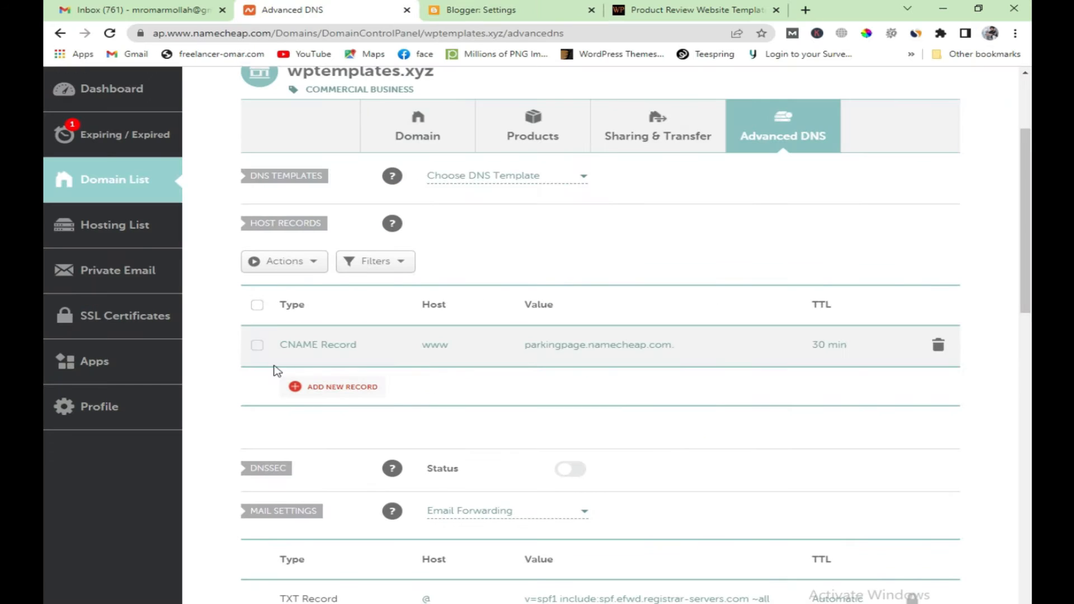
{"action": "left_click", "coordinate": [316, 392]}
{"action": "scroll", "coordinate": [318, 336], "scroll_direction": "down", "scroll_amount": 2}
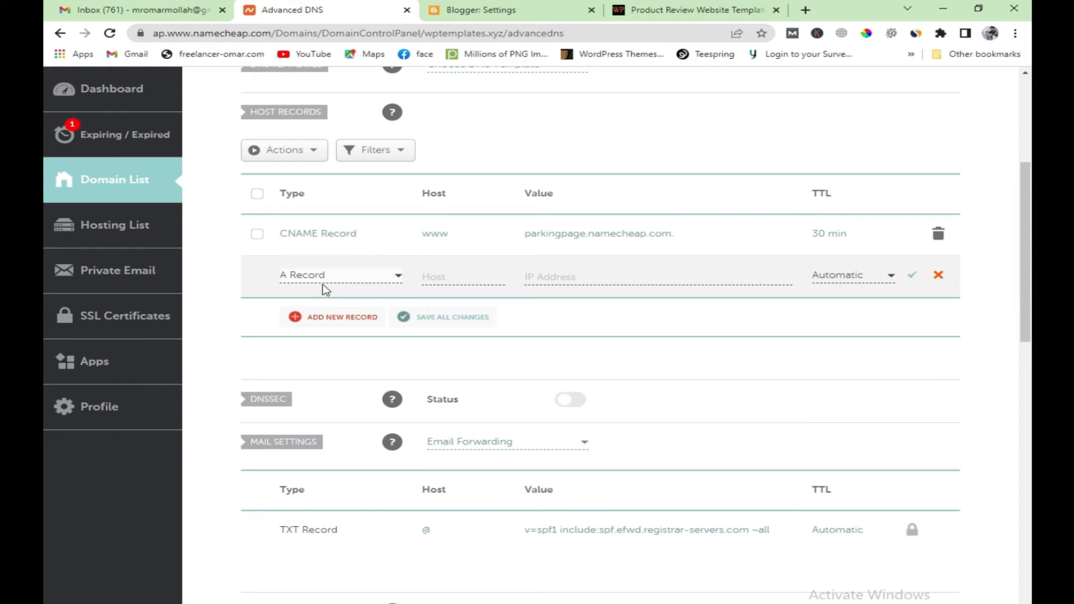
{"action": "left_click", "coordinate": [376, 279]}
{"action": "left_click_drag", "start_coordinate": [394, 329], "coordinate": [395, 355]}
{"action": "left_click", "coordinate": [369, 359]}
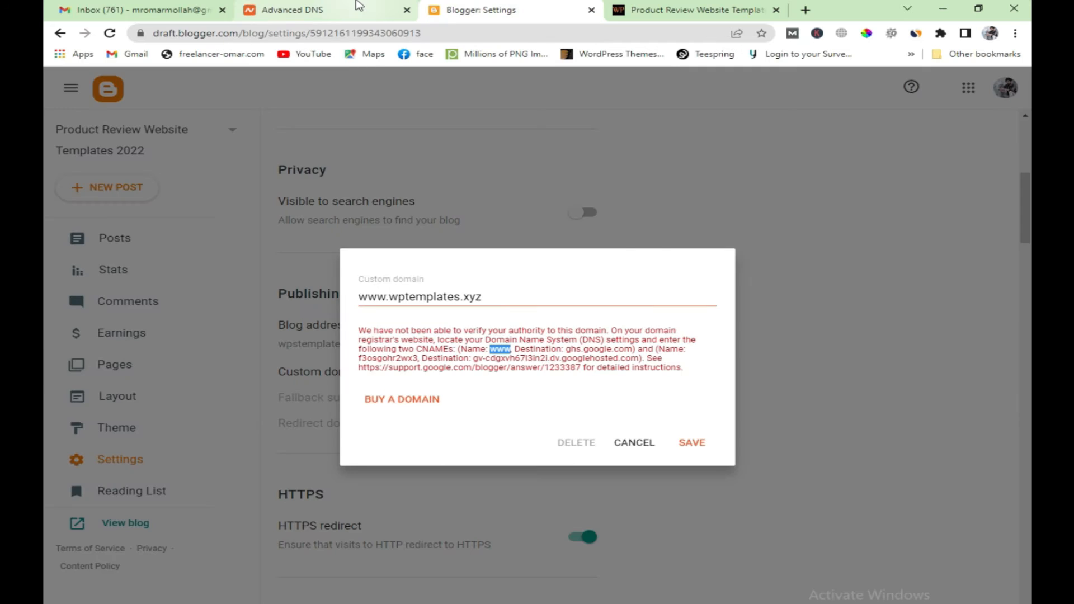
Step: Set the www CNAME record's value to ghs.google.com, copied from Blogger, and its TTL to Automatic
{"action": "left_click", "coordinate": [358, 6]}
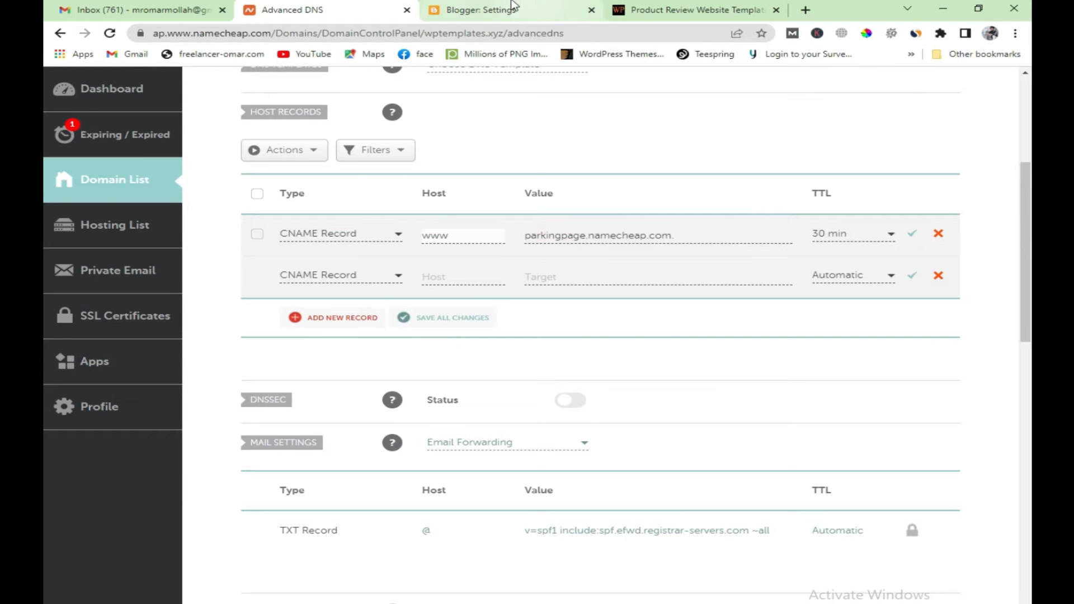
{"action": "left_click", "coordinate": [479, 10]}
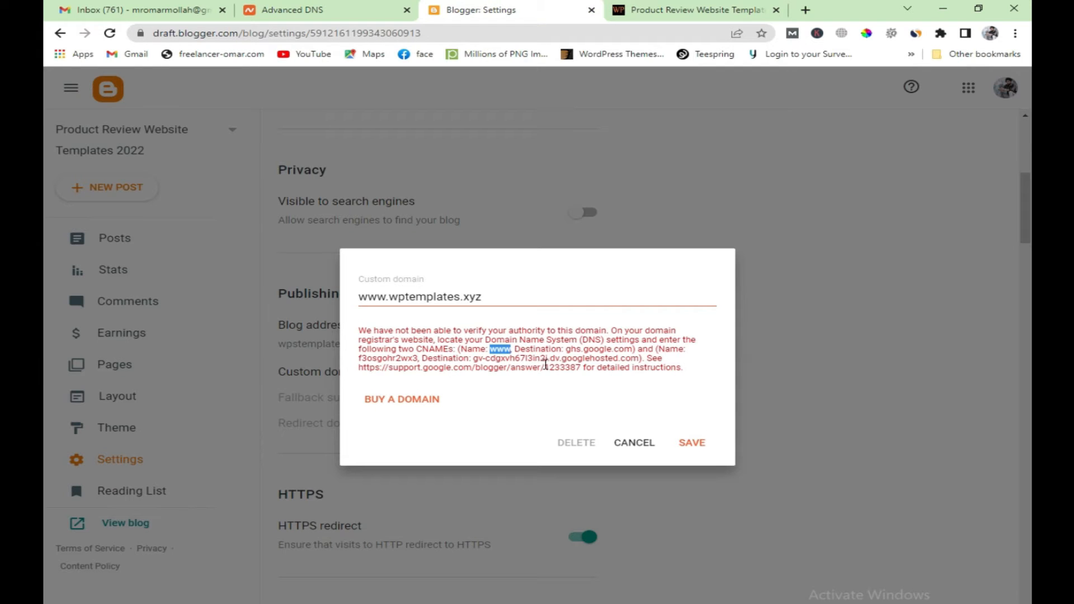
{"action": "left_click_drag", "start_coordinate": [567, 348], "coordinate": [630, 355]}
{"action": "right_click", "coordinate": [631, 341]}
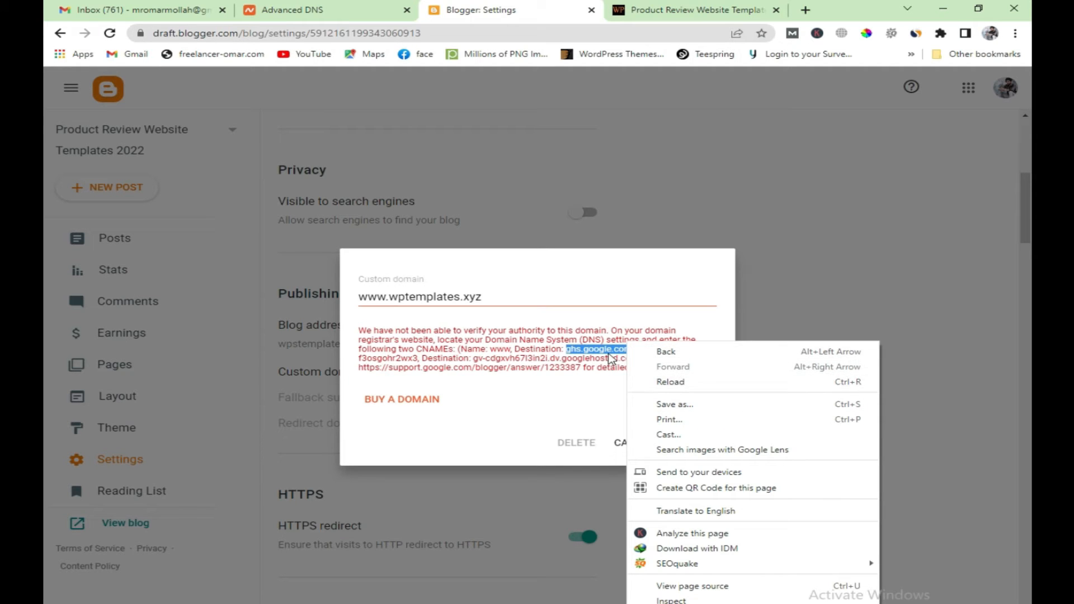
{"action": "right_click", "coordinate": [610, 357]}
{"action": "left_click", "coordinate": [649, 364]}
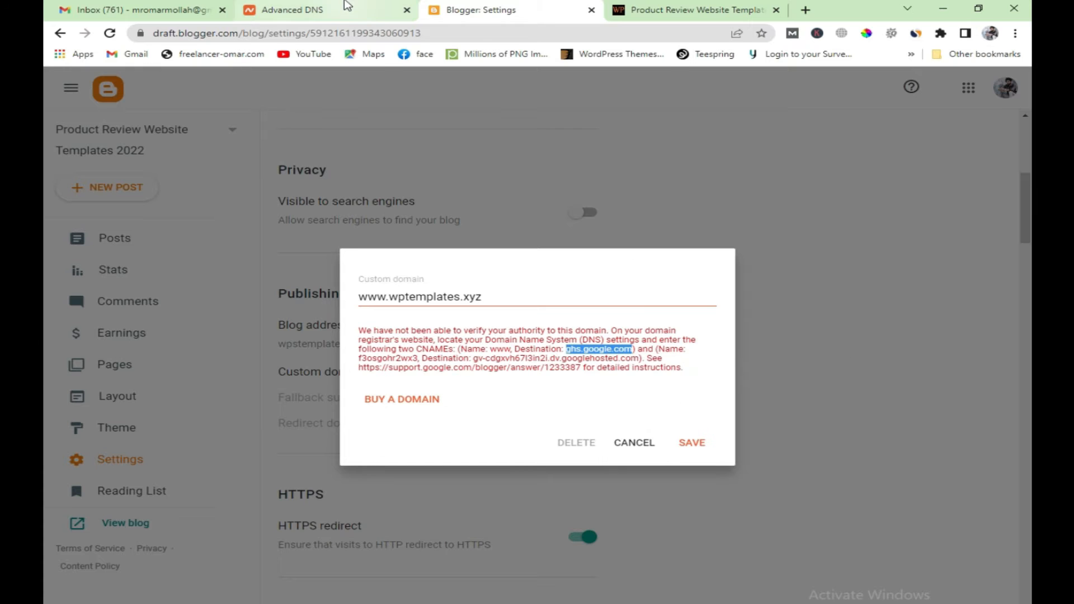
{"action": "left_click", "coordinate": [347, 6]}
{"action": "double_click", "coordinate": [576, 235]}
{"action": "right_click", "coordinate": [579, 238]}
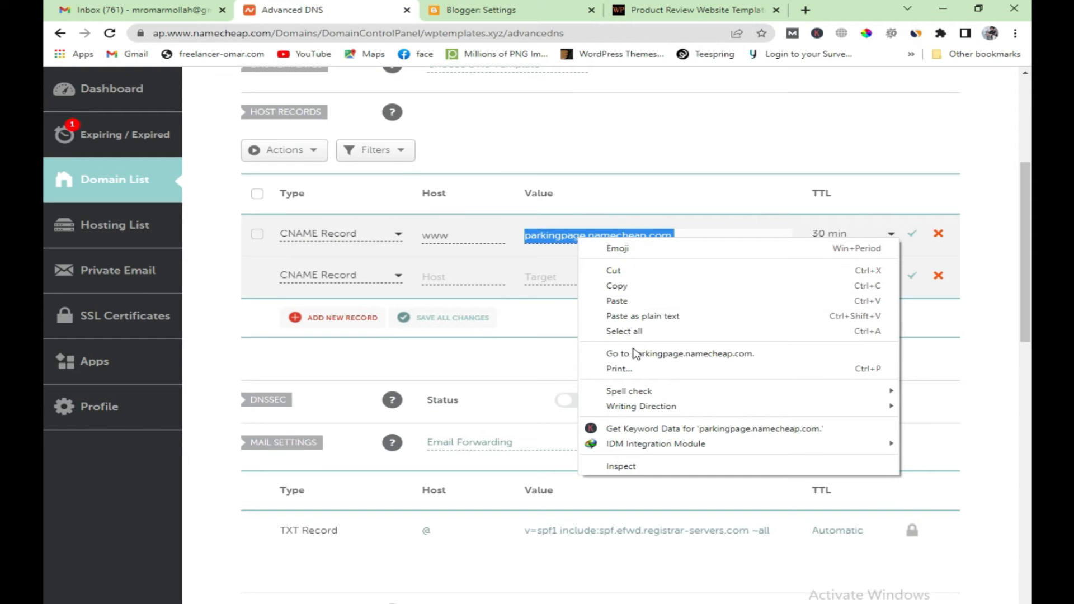
{"action": "left_click", "coordinate": [632, 301]}
{"action": "left_click", "coordinate": [862, 234]}
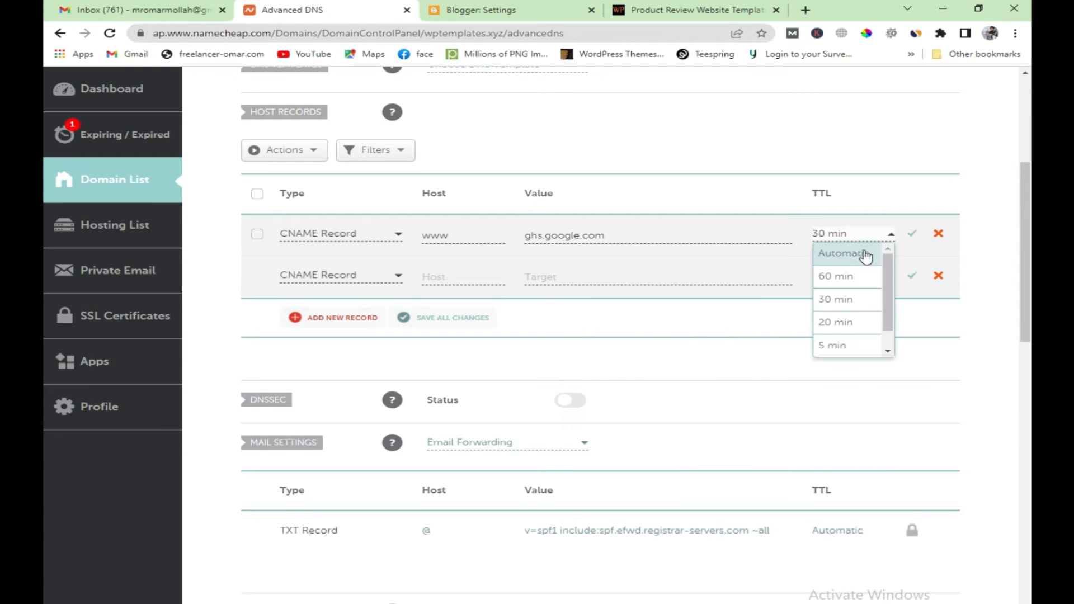
{"action": "left_click", "coordinate": [858, 260]}
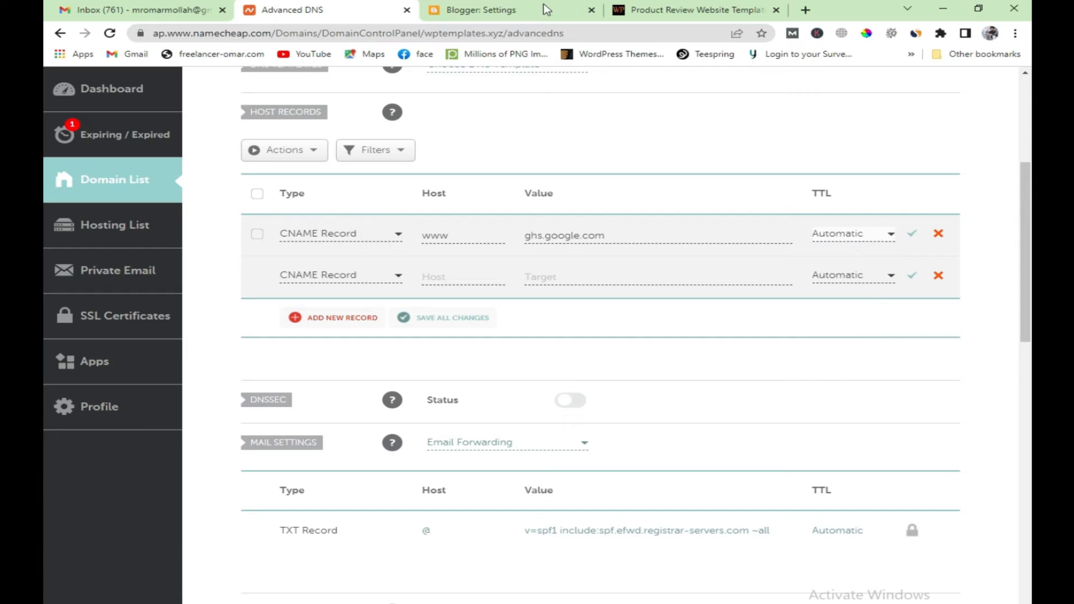
Step: Copy the second CNAME's verification name from Blogger and paste it as the host of the new Namecheap record
{"action": "left_click", "coordinate": [482, 6]}
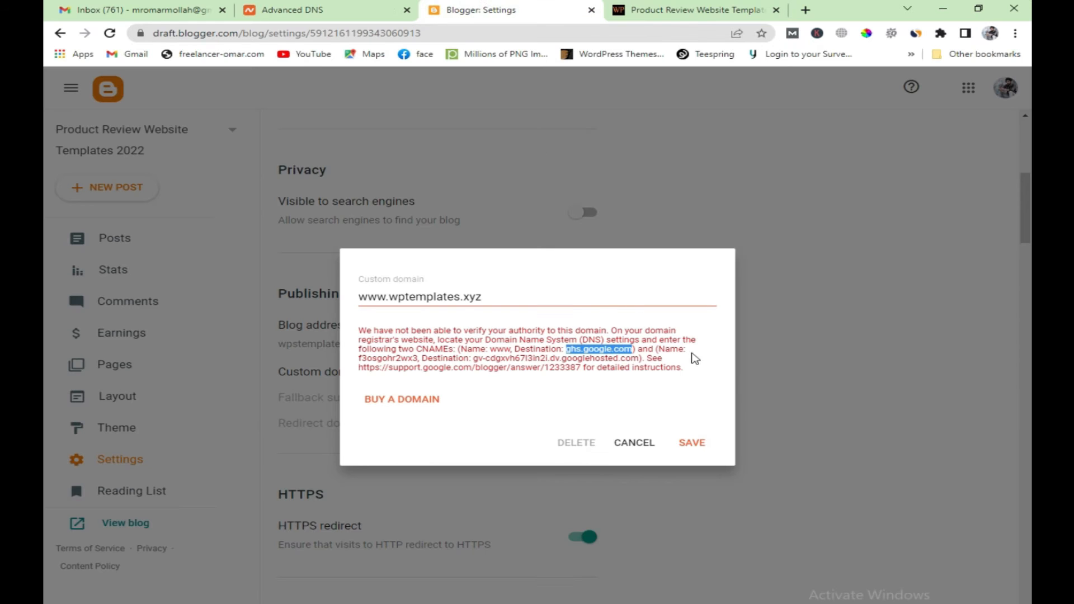
{"action": "double_click", "coordinate": [391, 358]}
{"action": "right_click", "coordinate": [405, 358]}
{"action": "left_click", "coordinate": [448, 368]}
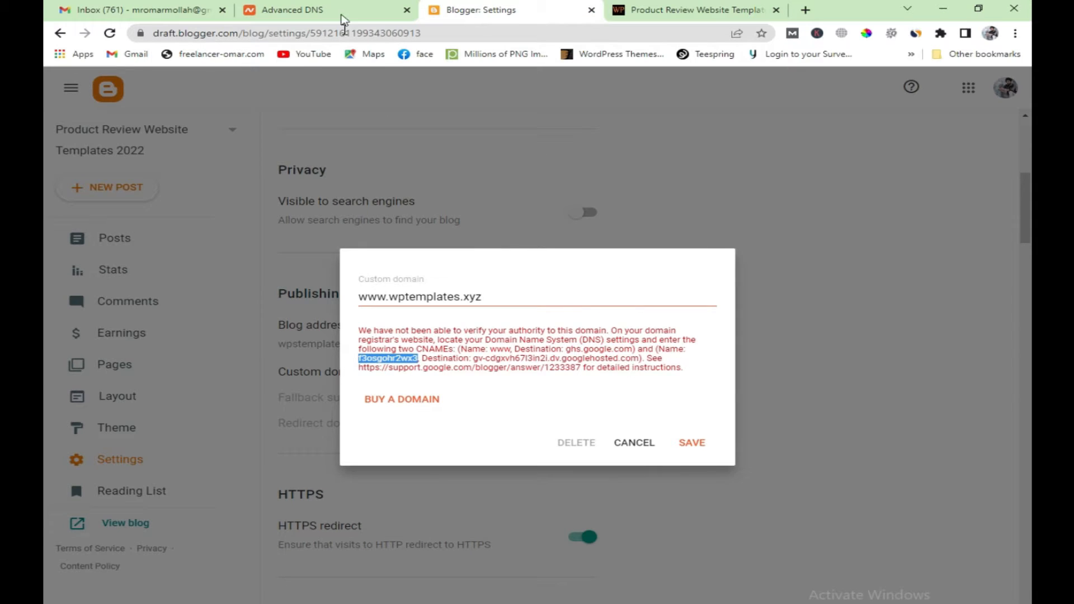
{"action": "left_click", "coordinate": [345, 10]}
{"action": "right_click", "coordinate": [442, 278]}
{"action": "left_click", "coordinate": [476, 376]}
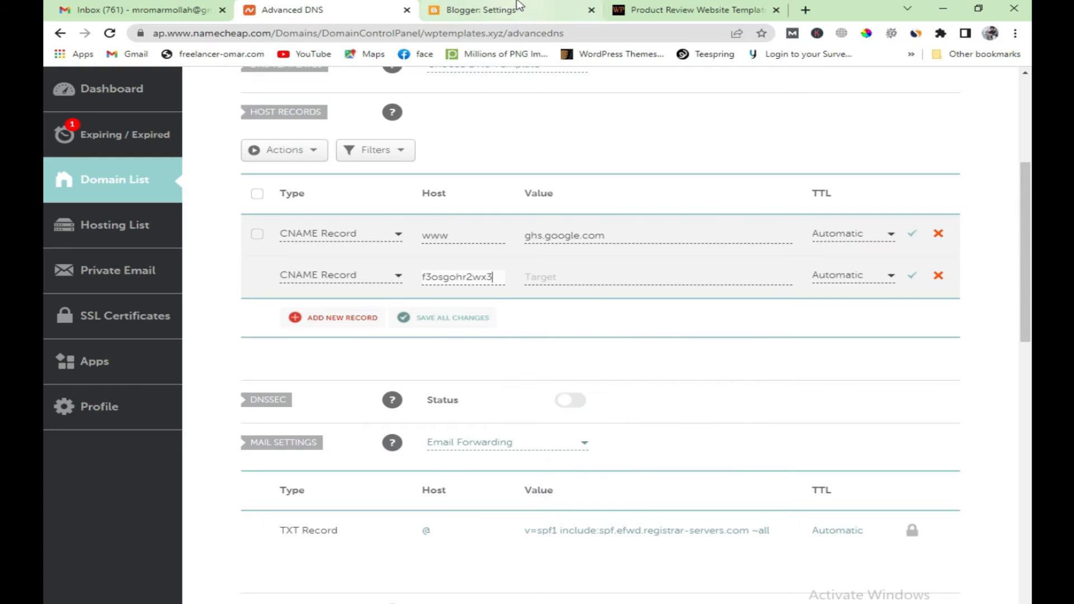
Step: Paste the second CNAME's verification destination from Blogger as the new record's target, and save both CNAME records in Namecheap
{"action": "left_click", "coordinate": [482, 10]}
{"action": "left_click_drag", "start_coordinate": [474, 359], "coordinate": [639, 358]}
{"action": "right_click", "coordinate": [612, 361]}
{"action": "left_click", "coordinate": [637, 370]}
{"action": "left_click", "coordinate": [309, 8]}
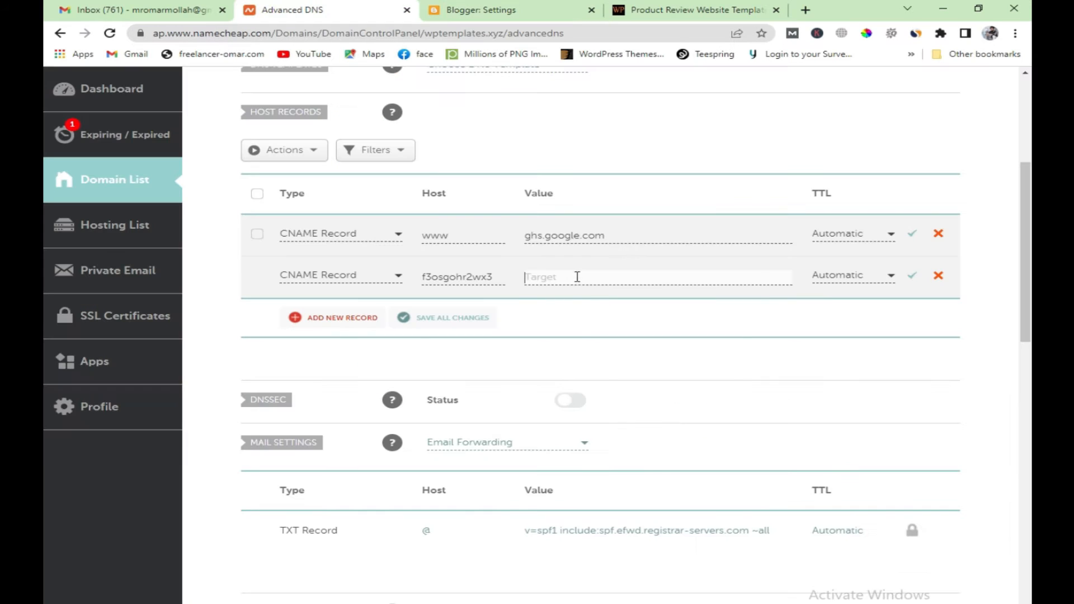
{"action": "right_click", "coordinate": [577, 276]}
{"action": "left_click", "coordinate": [631, 378]}
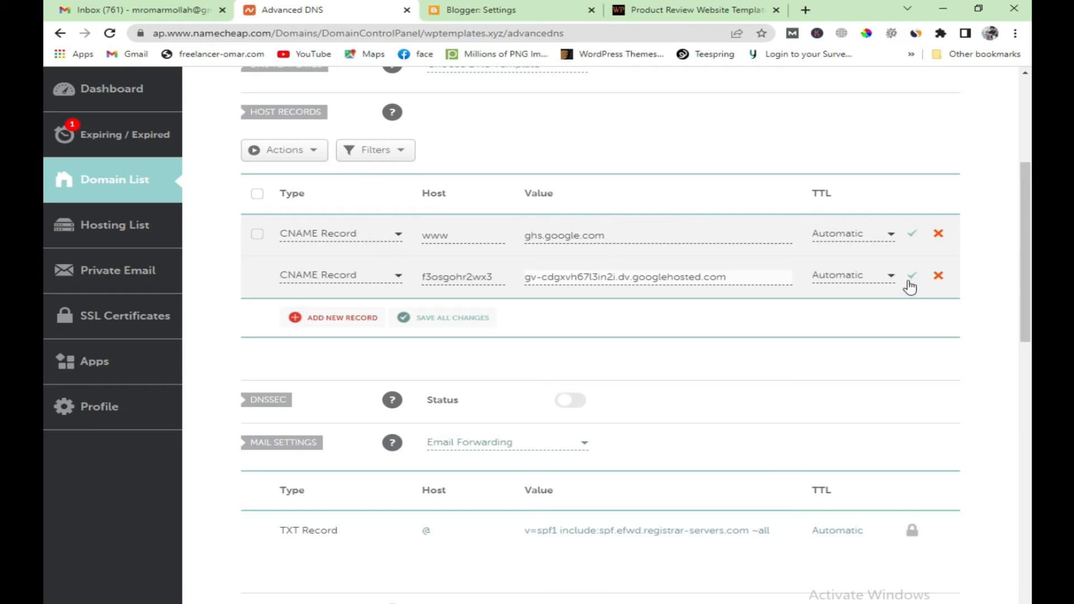
{"action": "left_click", "coordinate": [911, 240]}
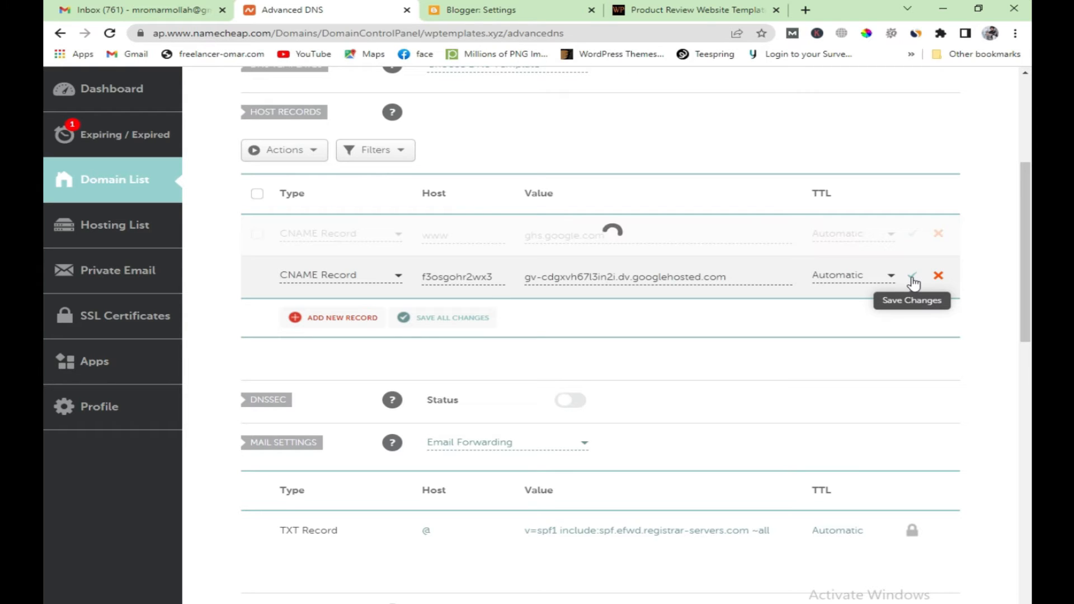
{"action": "left_click", "coordinate": [912, 277]}
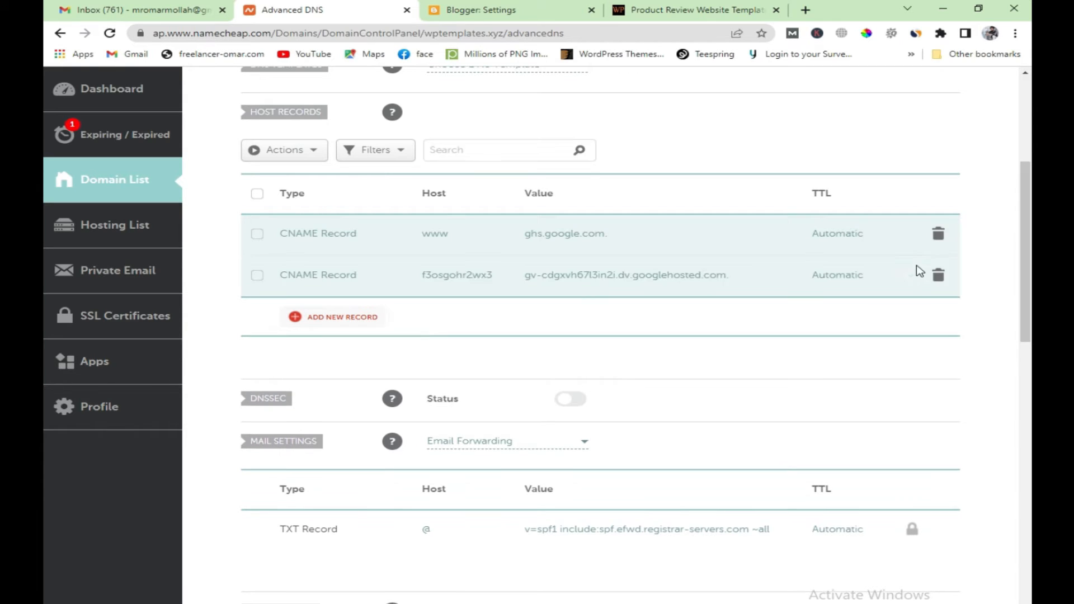
Step: Copy the support.google.com/blogger/answer/1233387 link from the custom domain message in Blogger
{"action": "left_click", "coordinate": [476, 18]}
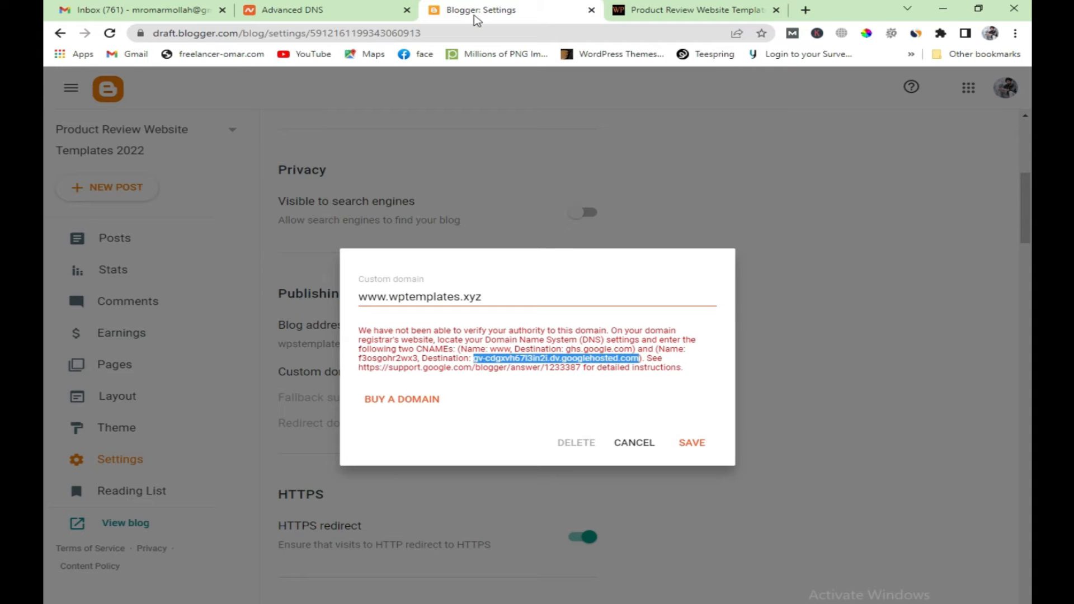
{"action": "left_click", "coordinate": [636, 367]}
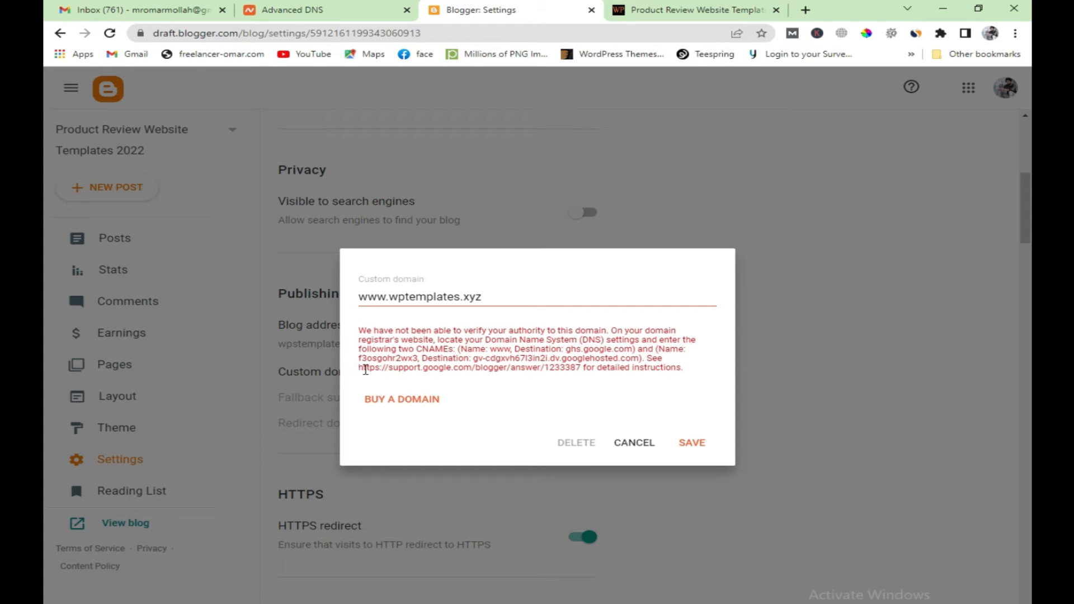
{"action": "left_click_drag", "start_coordinate": [381, 370], "coordinate": [585, 371]}
{"action": "key", "text": "ctrl+c"}
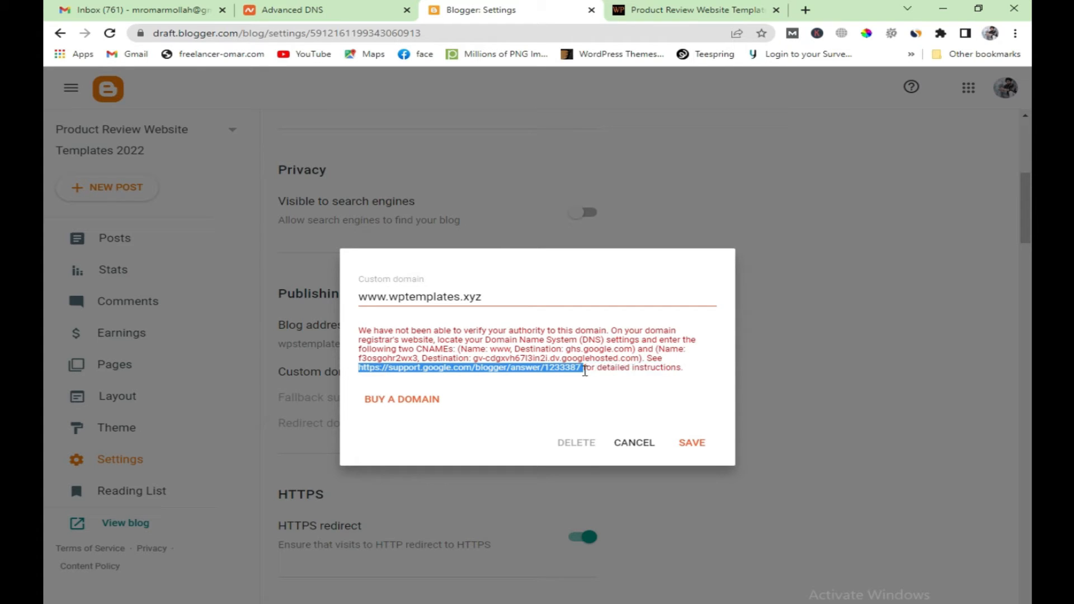
{"action": "right_click", "coordinate": [570, 370]}
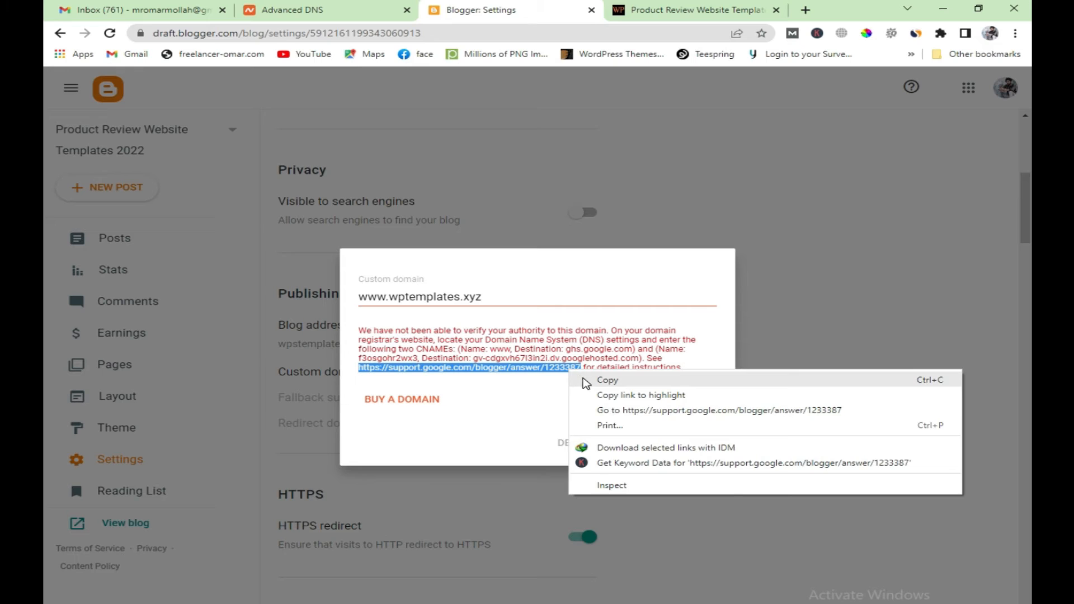
{"action": "left_click", "coordinate": [585, 381]}
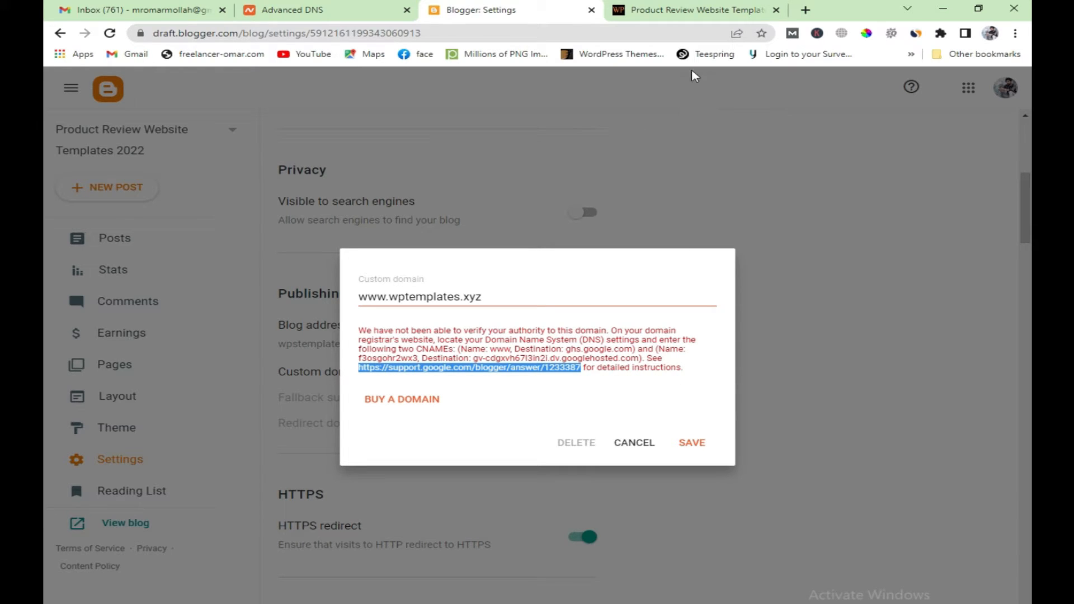
Step: Open the copied Blogger Help link in a new browser tab and locate the four A-record IP addresses for the domain redirect
{"action": "left_click", "coordinate": [679, 9]}
{"action": "left_click", "coordinate": [806, 9]}
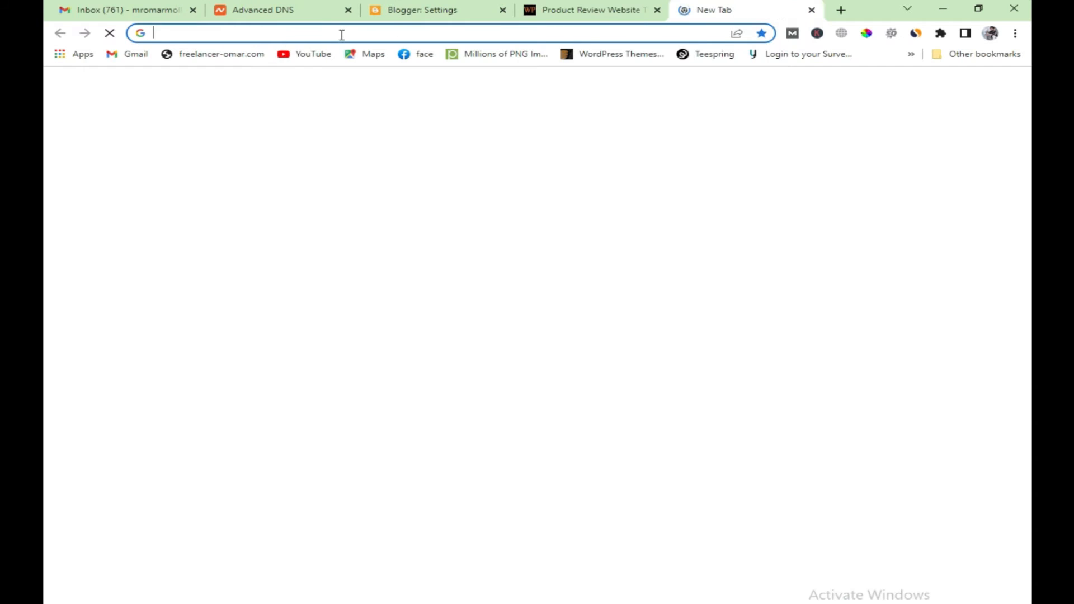
{"action": "right_click", "coordinate": [342, 34]}
{"action": "left_click", "coordinate": [396, 119]}
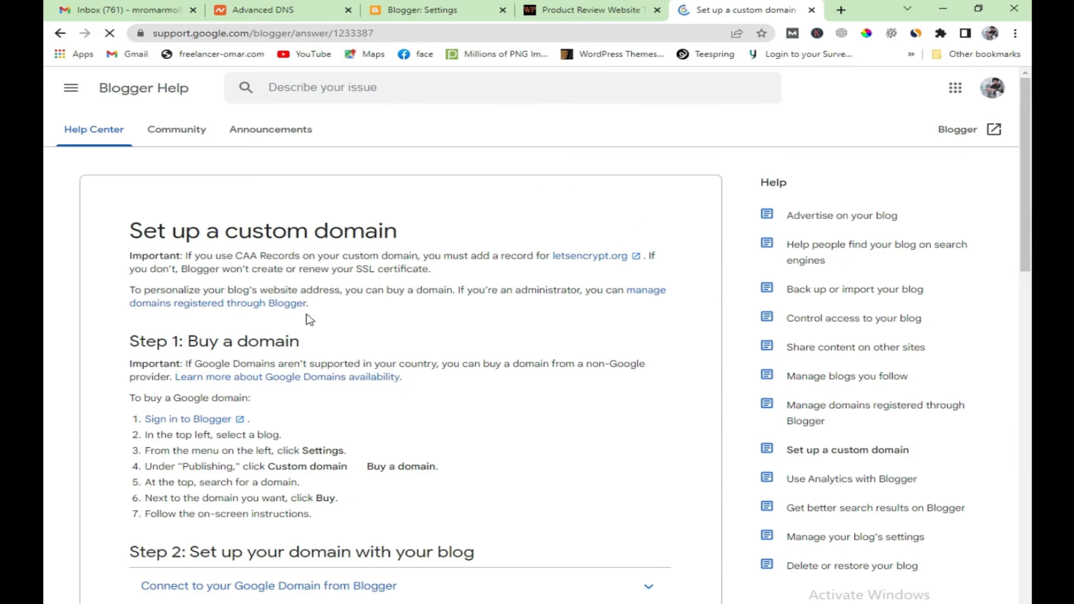
{"action": "scroll", "coordinate": [158, 457], "scroll_direction": "down", "scroll_amount": 6}
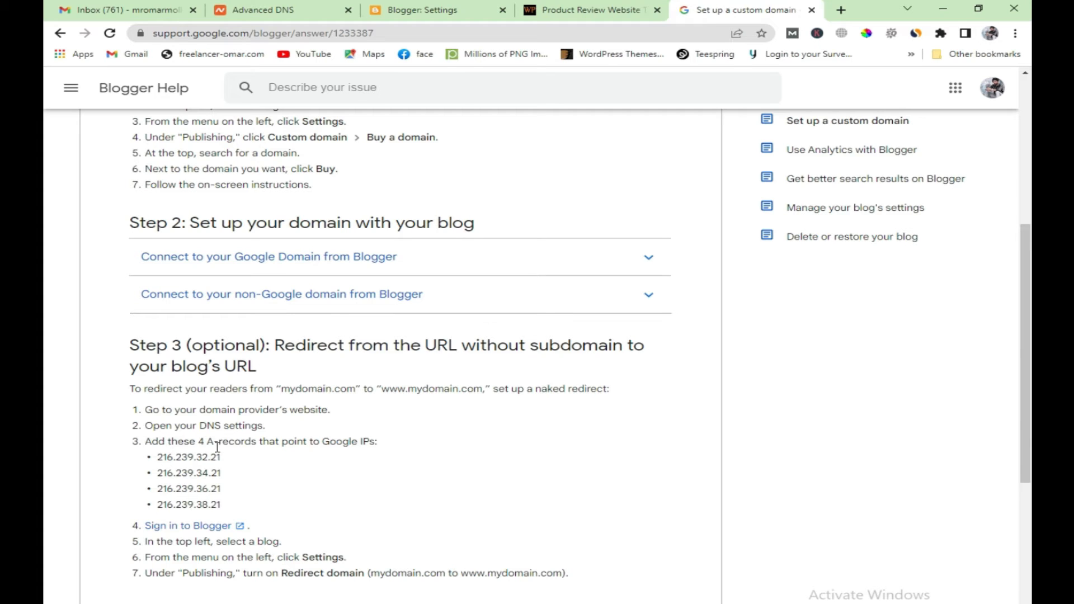
{"action": "left_click_drag", "start_coordinate": [207, 444], "coordinate": [236, 446]}
{"action": "left_click_drag", "start_coordinate": [240, 509], "coordinate": [163, 460]}
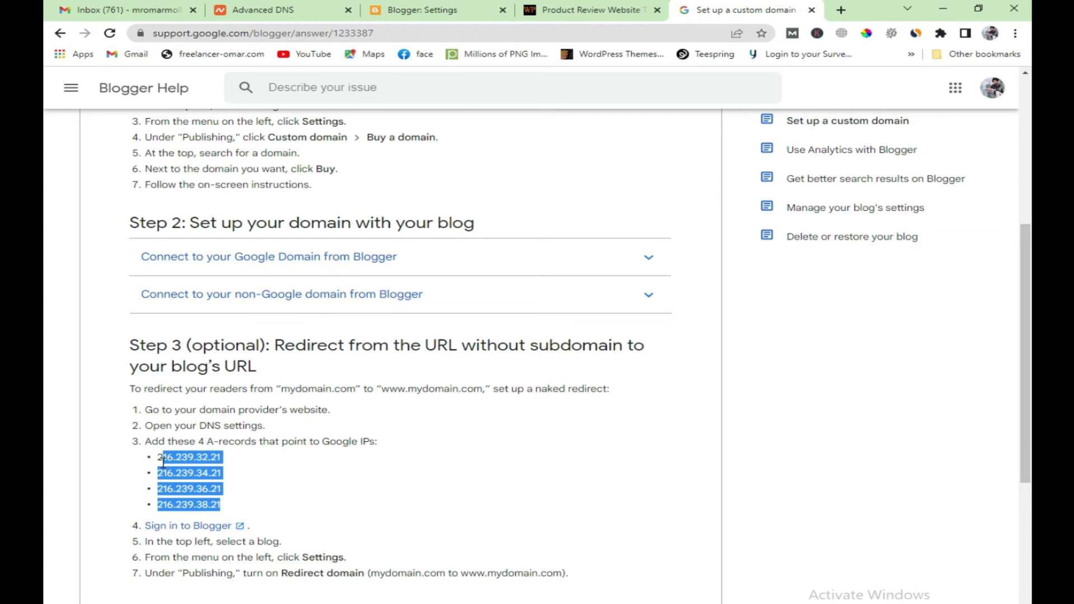
{"action": "left_click", "coordinate": [220, 442]}
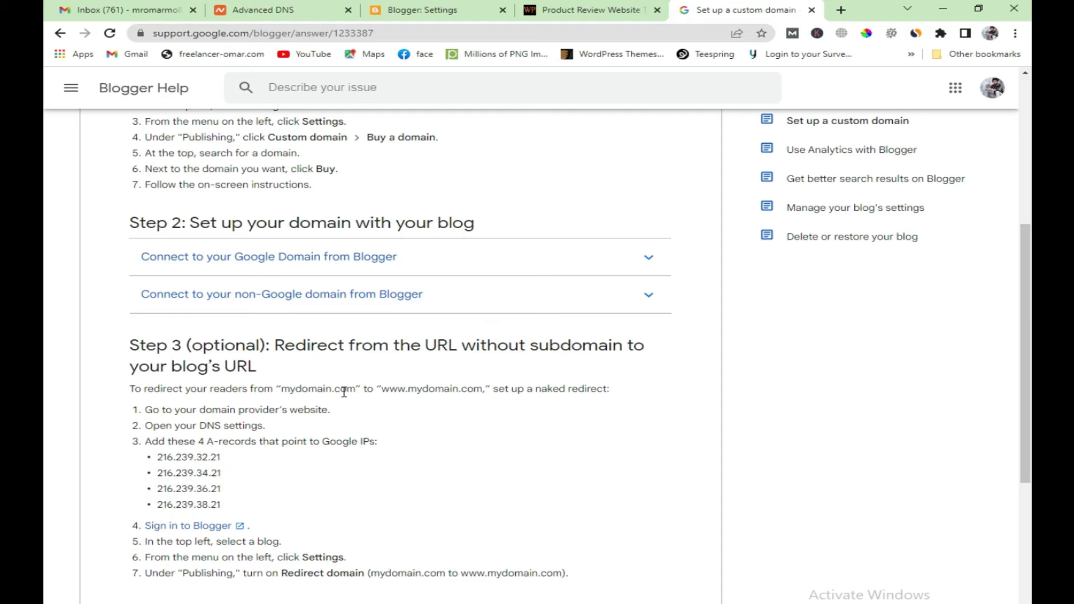
Step: Add four new host records of type A Record to the domain's Advanced DNS settings in Namecheap
{"action": "left_click", "coordinate": [422, 7]}
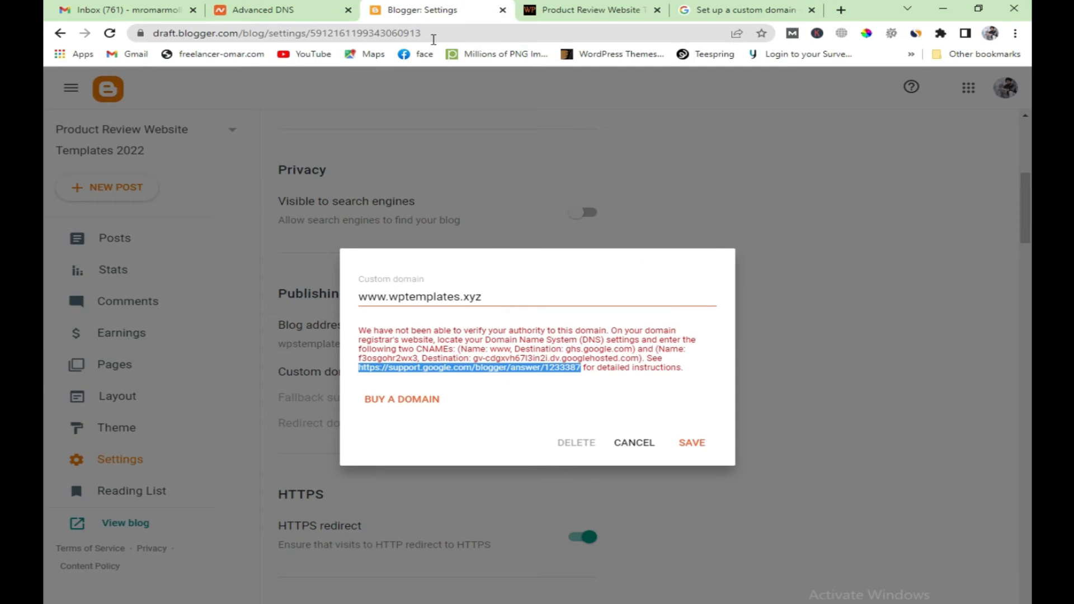
{"action": "left_click", "coordinate": [279, 7]}
{"action": "left_click_drag", "start_coordinate": [1025, 325], "coordinate": [1025, 323]}
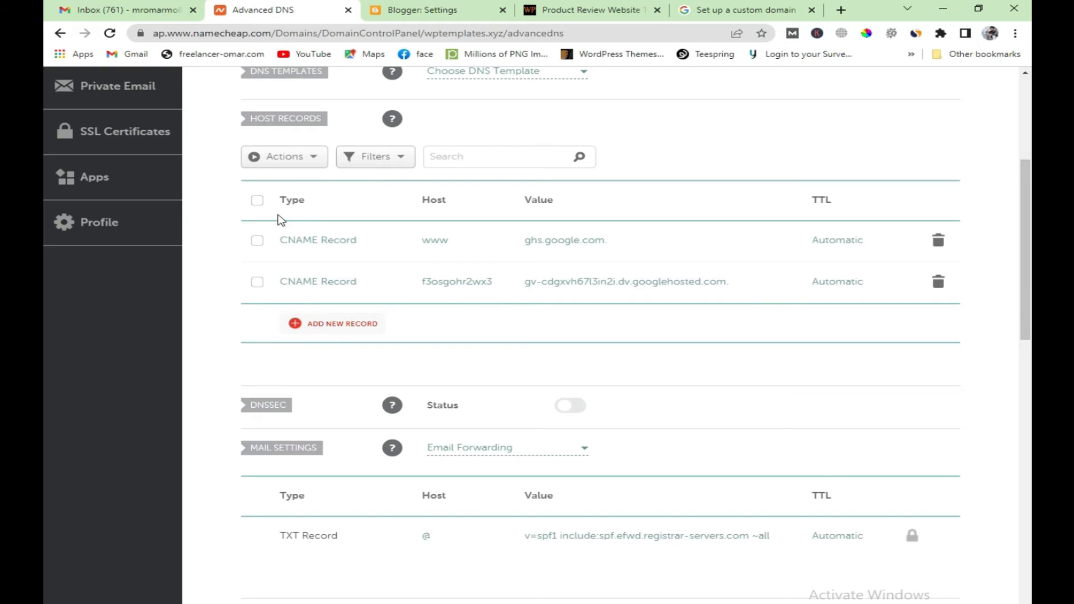
{"action": "left_click", "coordinate": [337, 327]}
{"action": "left_click", "coordinate": [330, 296]}
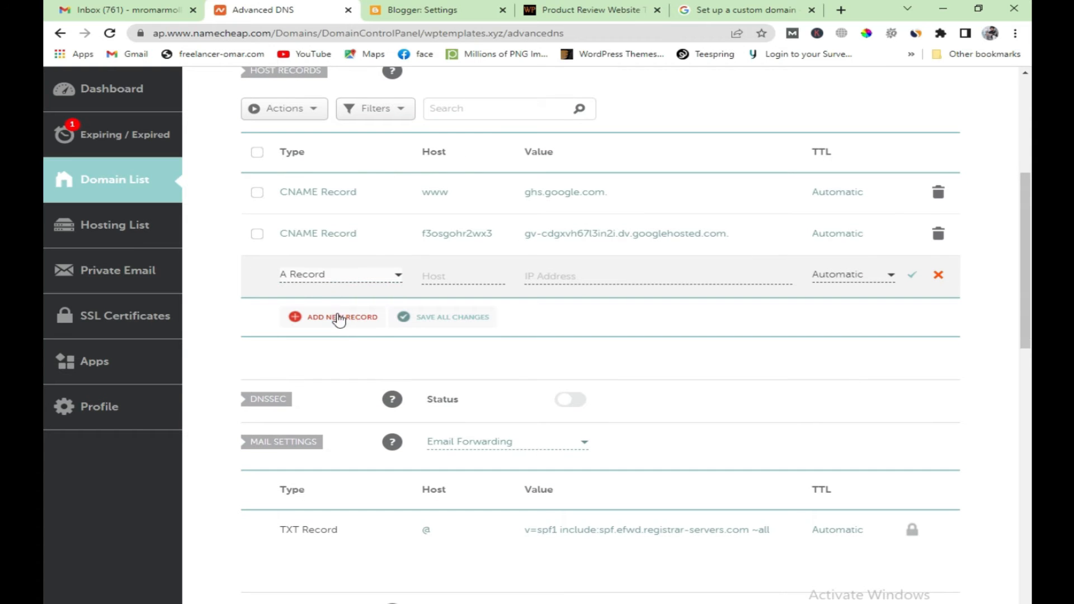
{"action": "left_click", "coordinate": [371, 317]}
{"action": "left_click", "coordinate": [326, 274]}
{"action": "left_click", "coordinate": [335, 297]}
{"action": "left_click", "coordinate": [335, 295]}
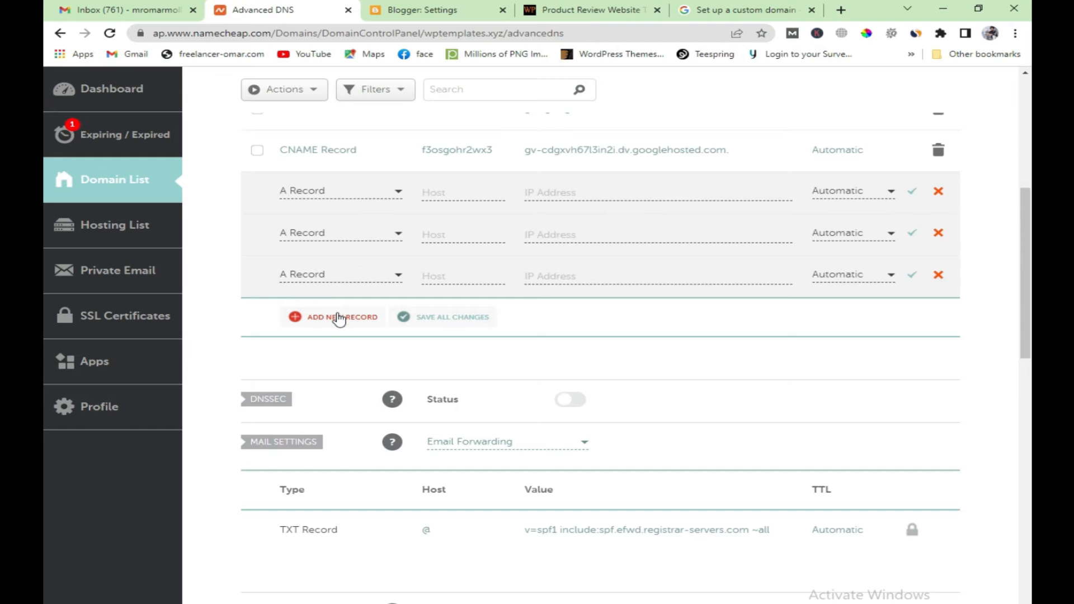
{"action": "left_click", "coordinate": [342, 316]}
{"action": "left_click", "coordinate": [350, 297]}
{"action": "scroll", "coordinate": [731, 292], "scroll_direction": "up", "scroll_amount": 1}
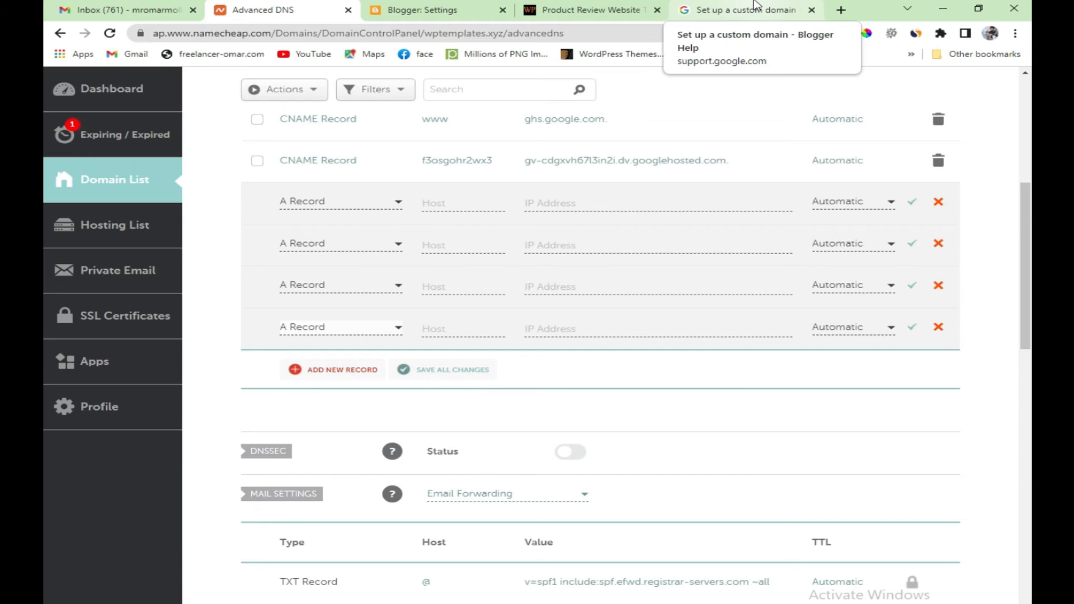
Step: Copy 216.239.32.21 from the Blogger Help page and paste it as the first A record's IP address in Namecheap
{"action": "left_click", "coordinate": [745, 9]}
{"action": "left_click_drag", "start_coordinate": [222, 457], "coordinate": [157, 457]}
{"action": "right_click", "coordinate": [171, 459]}
{"action": "left_click", "coordinate": [198, 470]}
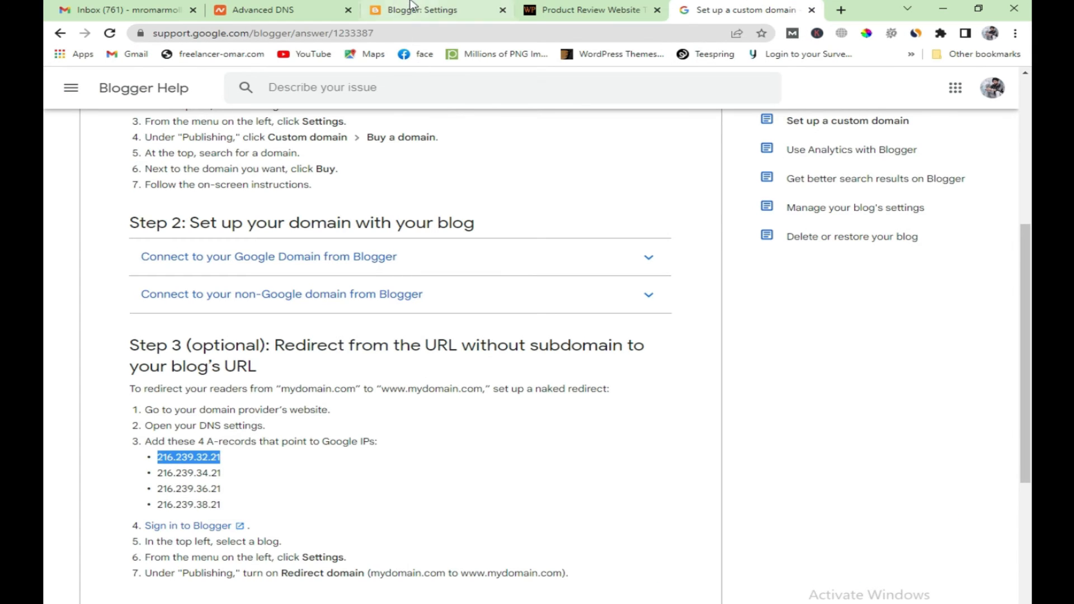
{"action": "left_click", "coordinate": [302, 11]}
{"action": "right_click", "coordinate": [548, 204]}
{"action": "left_click", "coordinate": [587, 305]}
Step: Copy 216.239.34.21 from the Blogger Help page and paste it as the second A record's IP address in Namecheap
{"action": "left_click", "coordinate": [746, 9]}
{"action": "left_click_drag", "start_coordinate": [223, 475], "coordinate": [158, 475]}
{"action": "right_click", "coordinate": [189, 475]}
{"action": "left_click", "coordinate": [215, 486]}
{"action": "left_click", "coordinate": [302, 11]}
{"action": "left_click", "coordinate": [601, 242]}
{"action": "right_click", "coordinate": [601, 241]}
{"action": "left_click", "coordinate": [640, 342]}
Step: Copy 216.239.36.21 from the Blogger Help page and paste it as the third A record's IP address in Namecheap
{"action": "left_click", "coordinate": [746, 9]}
{"action": "left_click_drag", "start_coordinate": [221, 489], "coordinate": [158, 489]}
{"action": "left_click", "coordinate": [302, 11]}
{"action": "right_click", "coordinate": [559, 290]}
{"action": "left_click", "coordinate": [599, 393]}
Step: Copy 216.239.38.21 from the Blogger Help page and paste it as the fourth A record's IP address in Namecheap
{"action": "left_click", "coordinate": [746, 10]}
{"action": "left_click_drag", "start_coordinate": [222, 504], "coordinate": [158, 505]}
{"action": "right_click", "coordinate": [171, 508]}
{"action": "left_click", "coordinate": [221, 366]}
{"action": "left_click", "coordinate": [302, 10]}
{"action": "right_click", "coordinate": [560, 328]}
{"action": "left_click", "coordinate": [611, 417]}
Step: Set the first A record's host to @, copied from the TXT record in the mail settings
{"action": "left_click", "coordinate": [457, 204]}
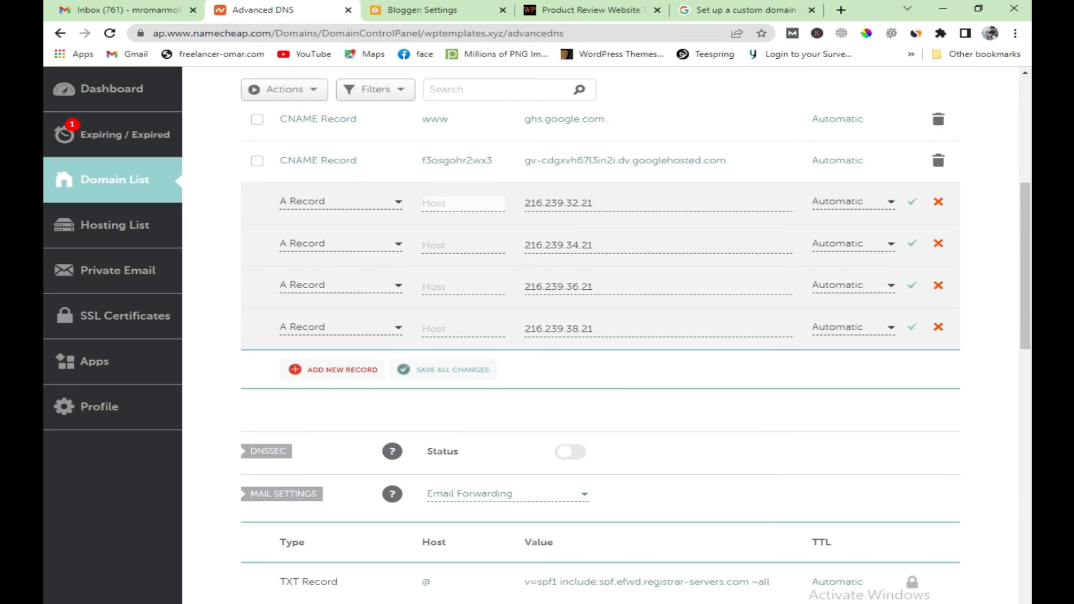
{"action": "left_click", "coordinate": [443, 587]}
{"action": "left_click_drag", "start_coordinate": [440, 585], "coordinate": [421, 584]}
{"action": "right_click", "coordinate": [429, 585]}
{"action": "left_click", "coordinate": [476, 470]}
{"action": "right_click", "coordinate": [454, 202]}
{"action": "left_click", "coordinate": [520, 302]}
Step: Paste @ as the host of the second, third and fourth A records
{"action": "left_click", "coordinate": [451, 243]}
{"action": "right_click", "coordinate": [453, 246]}
{"action": "left_click", "coordinate": [503, 346]}
{"action": "left_click", "coordinate": [454, 285]}
{"action": "right_click", "coordinate": [454, 283]}
{"action": "left_click", "coordinate": [503, 381]}
{"action": "right_click", "coordinate": [456, 331]}
{"action": "left_click", "coordinate": [508, 429]}
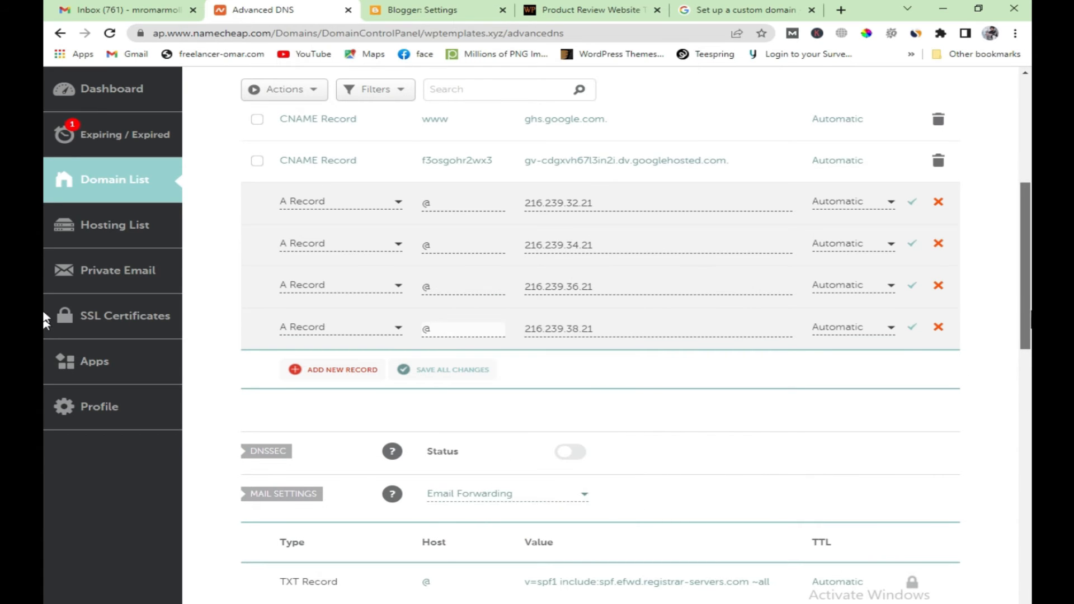
Step: Save each of the four new A records in the host records list
{"action": "left_click_drag", "start_coordinate": [1027, 322], "coordinate": [1027, 296]}
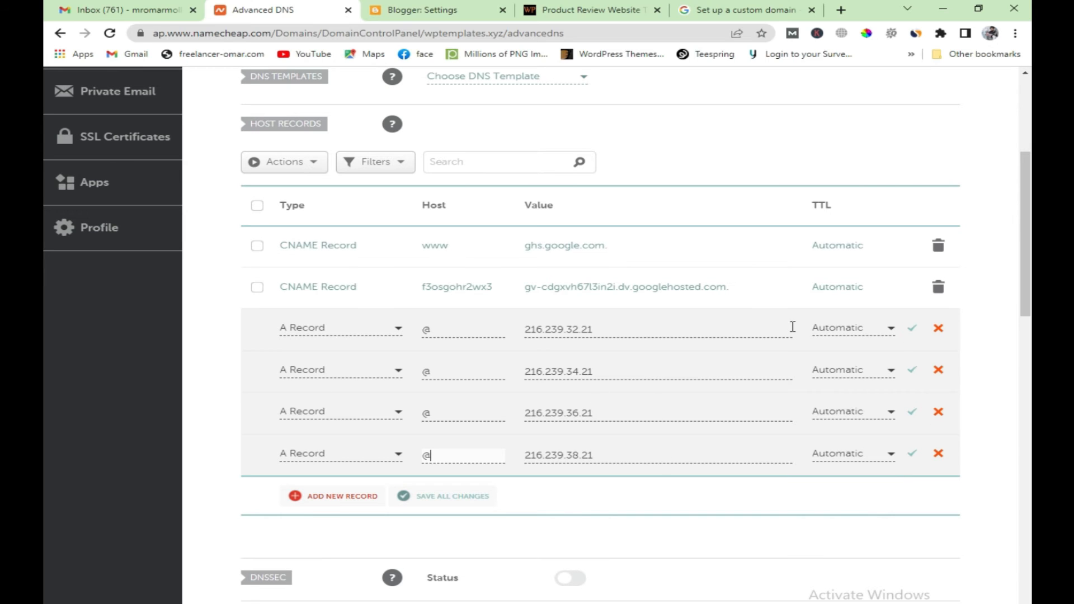
{"action": "left_click", "coordinate": [915, 333]}
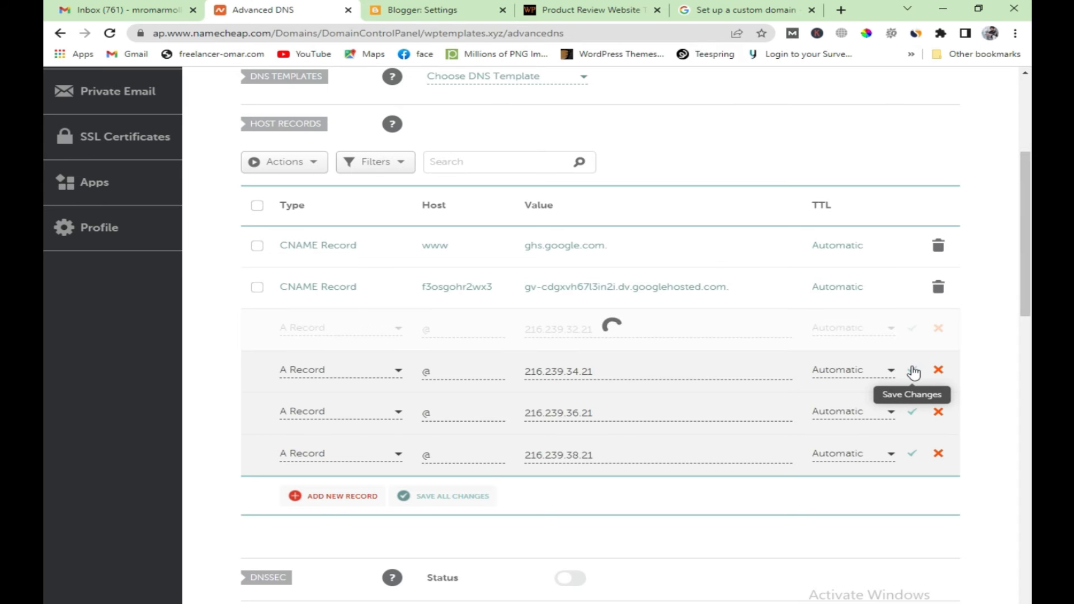
{"action": "left_click", "coordinate": [915, 370]}
{"action": "left_click", "coordinate": [915, 415]}
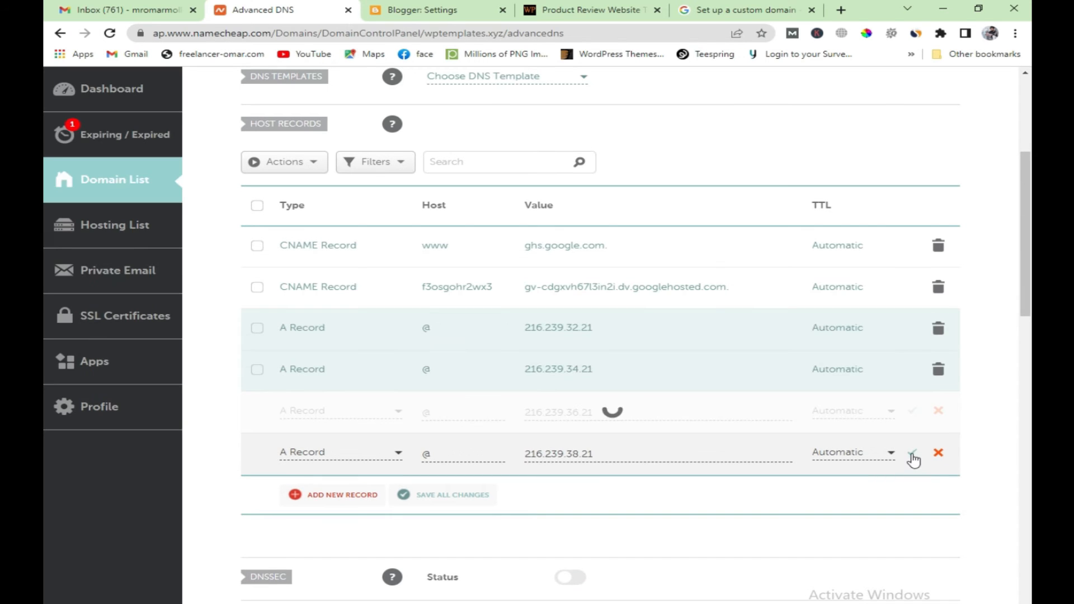
{"action": "left_click", "coordinate": [911, 452]}
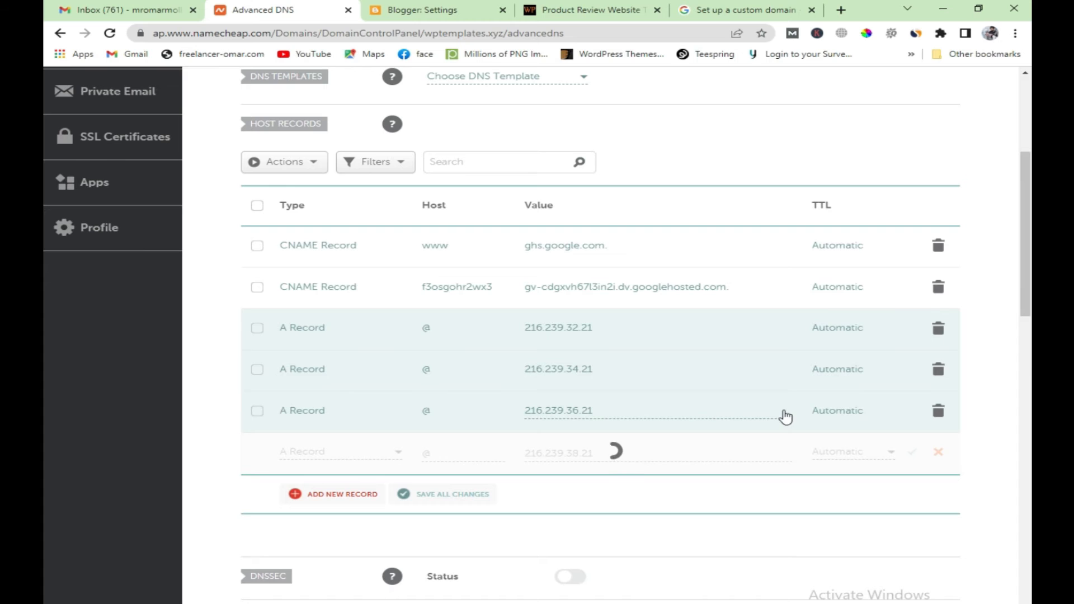
{"action": "scroll", "coordinate": [45, 278], "scroll_direction": "down", "scroll_amount": 1}
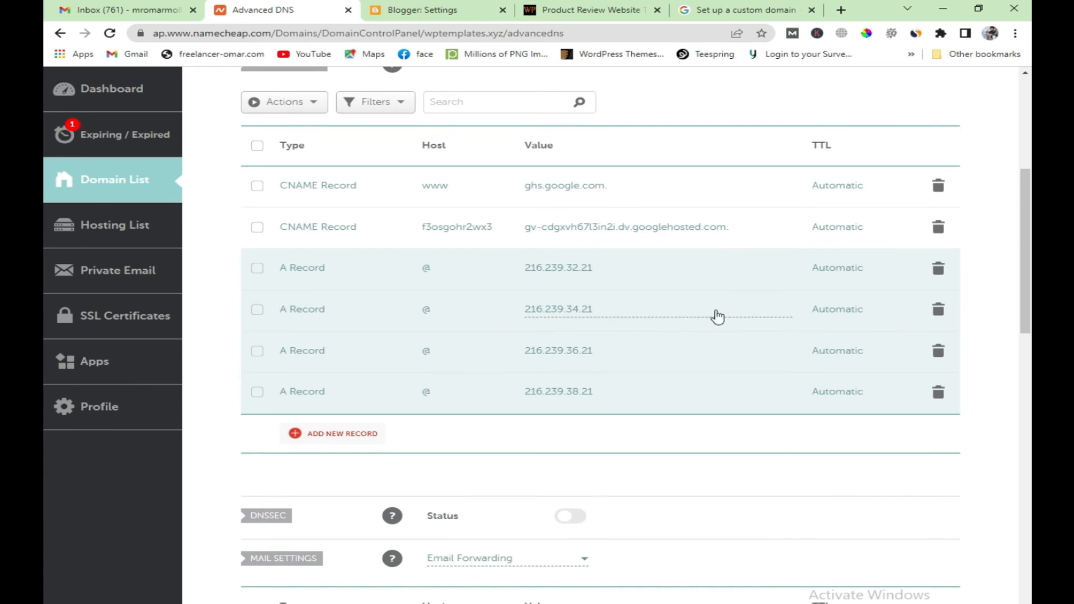
{"action": "scroll", "coordinate": [48, 271], "scroll_direction": "up", "scroll_amount": 2}
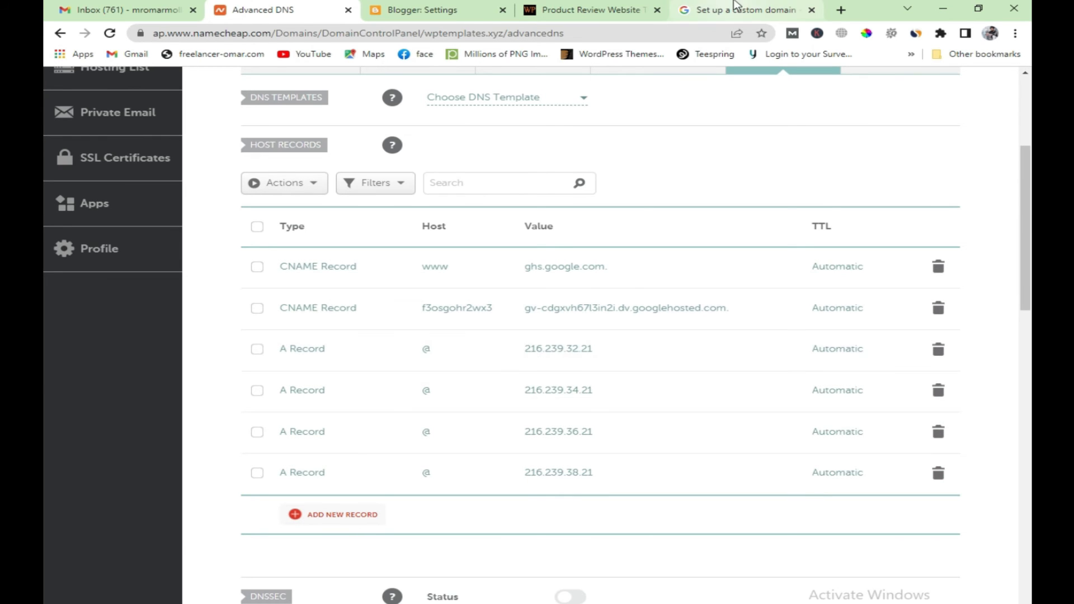
Step: Review the saved Namecheap host records against the Blogger Help instructions and the custom domain message in Blogger
{"action": "left_click", "coordinate": [738, 10]}
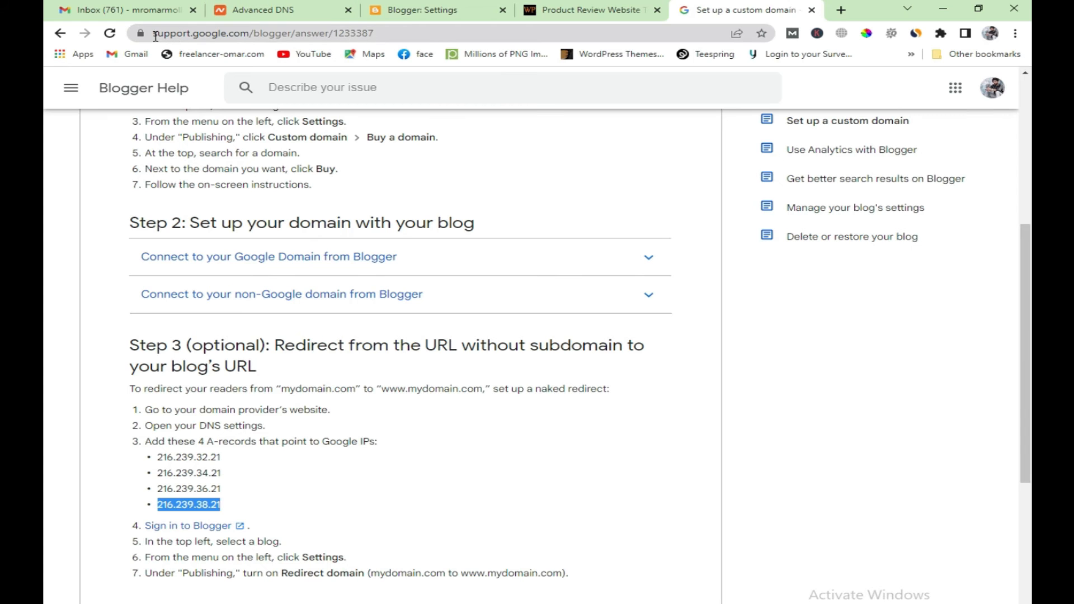
{"action": "left_click", "coordinate": [590, 10]}
{"action": "left_click", "coordinate": [430, 9]}
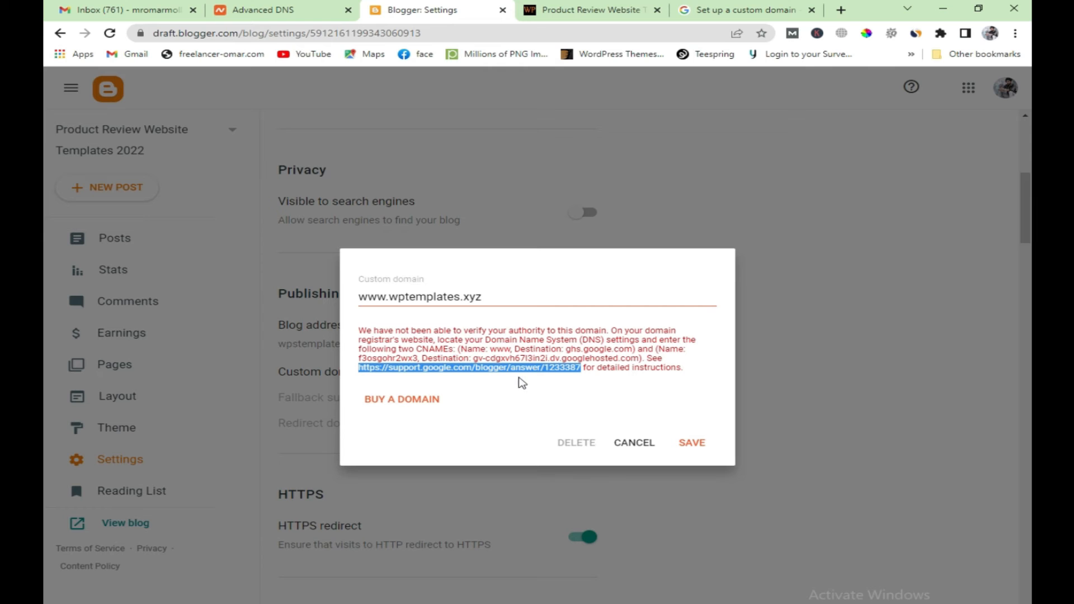
{"action": "left_click", "coordinate": [717, 7]}
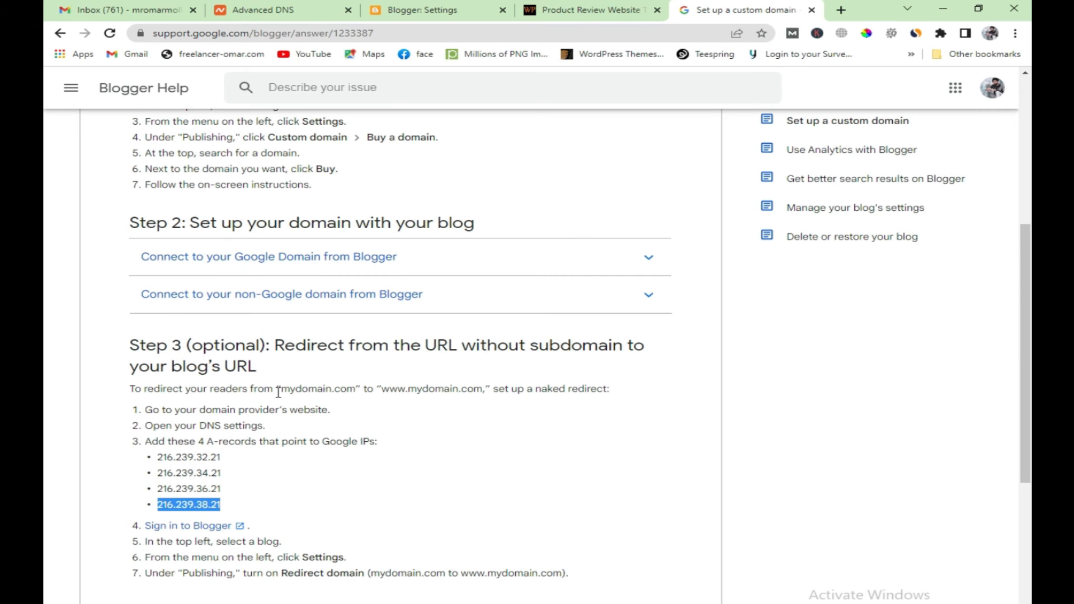
{"action": "left_click", "coordinate": [274, 10]}
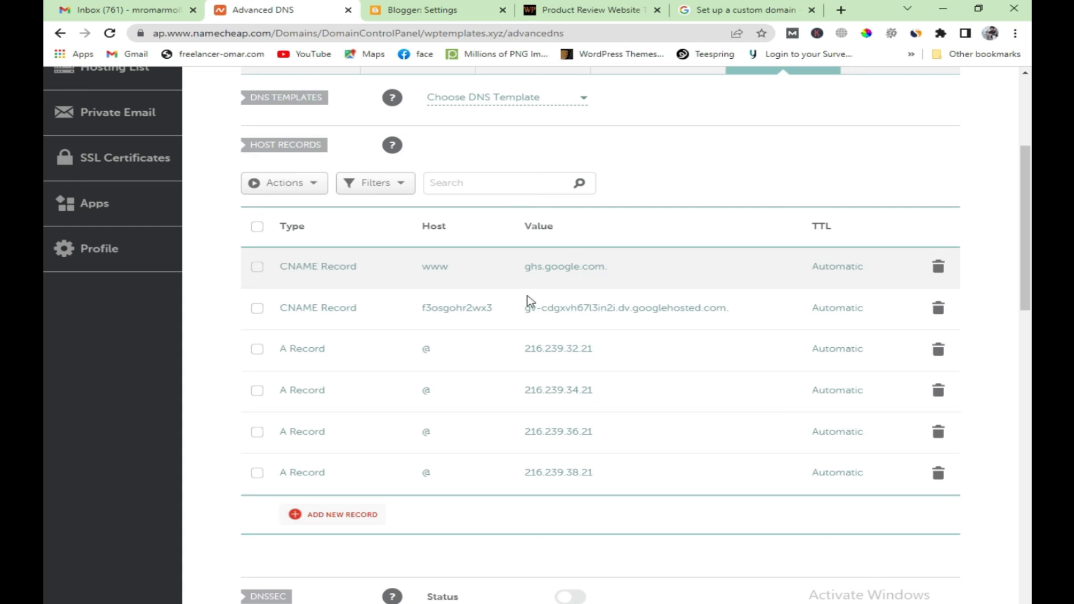
{"action": "scroll", "coordinate": [332, 270], "scroll_direction": "down", "scroll_amount": 2}
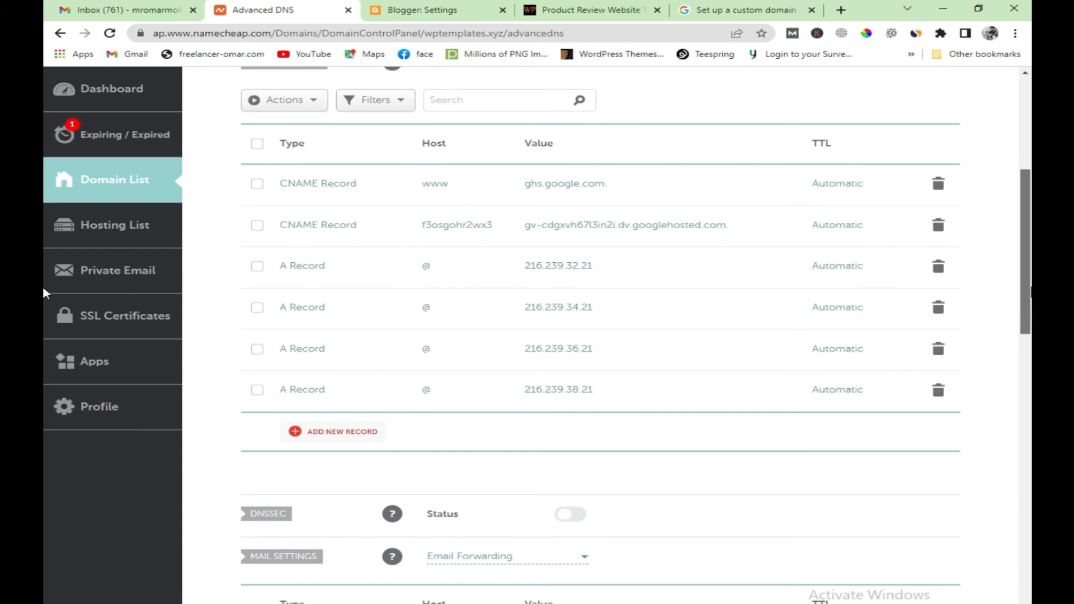
{"action": "scroll", "coordinate": [43, 337], "scroll_direction": "down", "scroll_amount": 5}
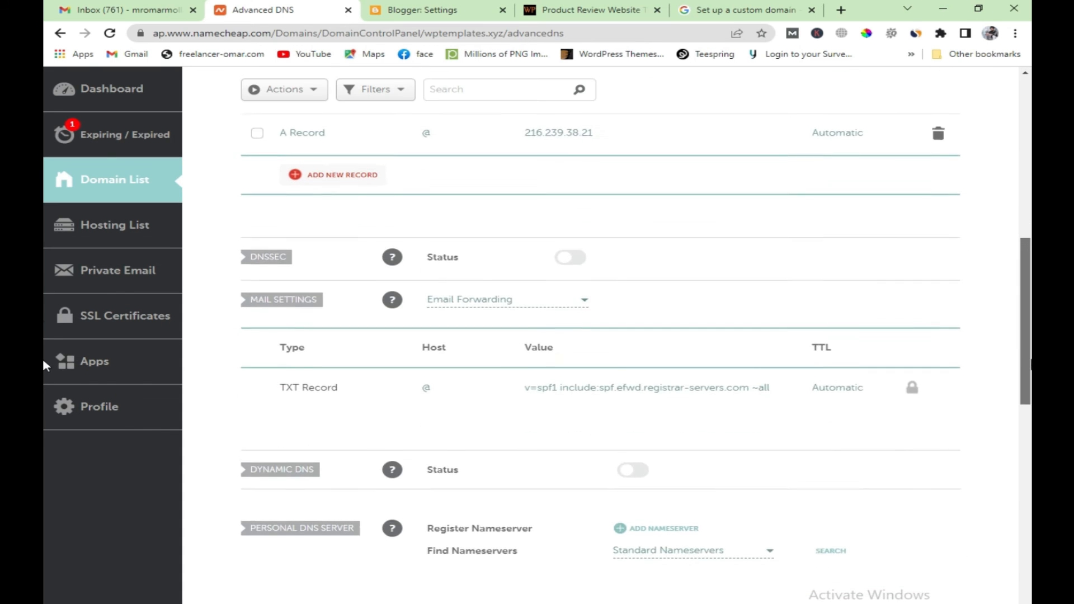
{"action": "scroll", "coordinate": [42, 377], "scroll_direction": "down", "scroll_amount": 5}
{"action": "scroll", "coordinate": [42, 236], "scroll_direction": "up", "scroll_amount": 8}
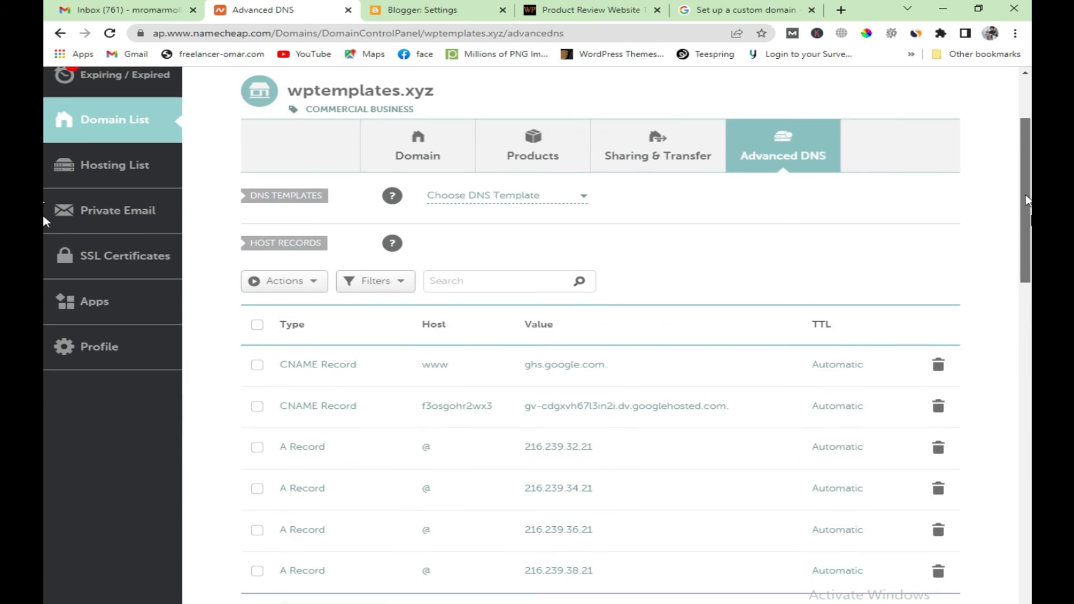
{"action": "left_click", "coordinate": [433, 10]}
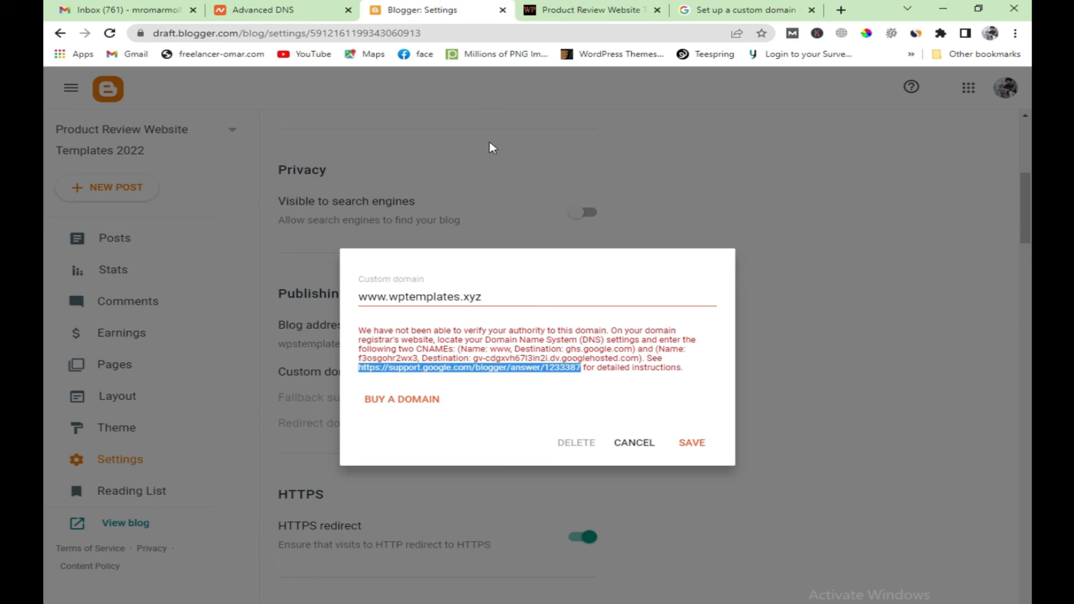
{"action": "left_click", "coordinate": [699, 446]}
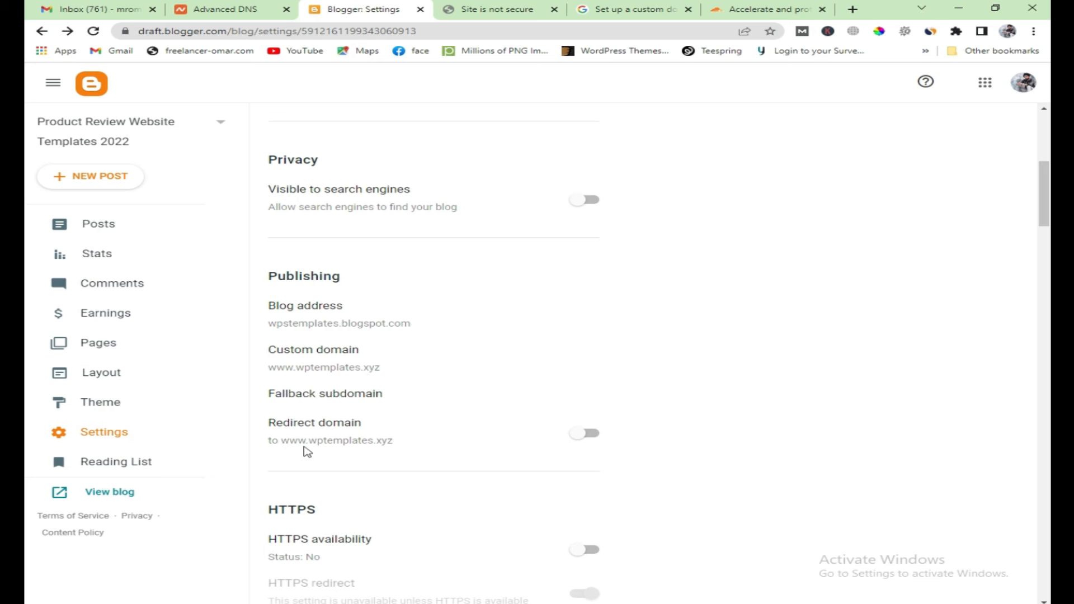
{"action": "left_click_drag", "start_coordinate": [399, 446], "coordinate": [276, 442]}
{"action": "left_click", "coordinate": [817, 461]}
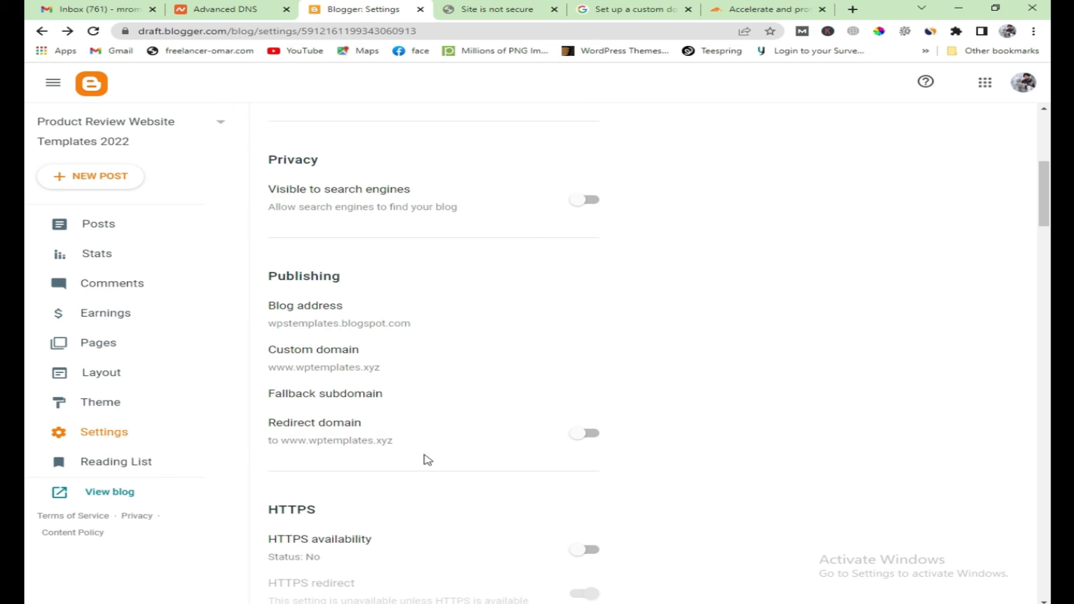
{"action": "left_click", "coordinate": [592, 444]}
{"action": "scroll", "coordinate": [281, 372], "scroll_direction": "down", "scroll_amount": 2}
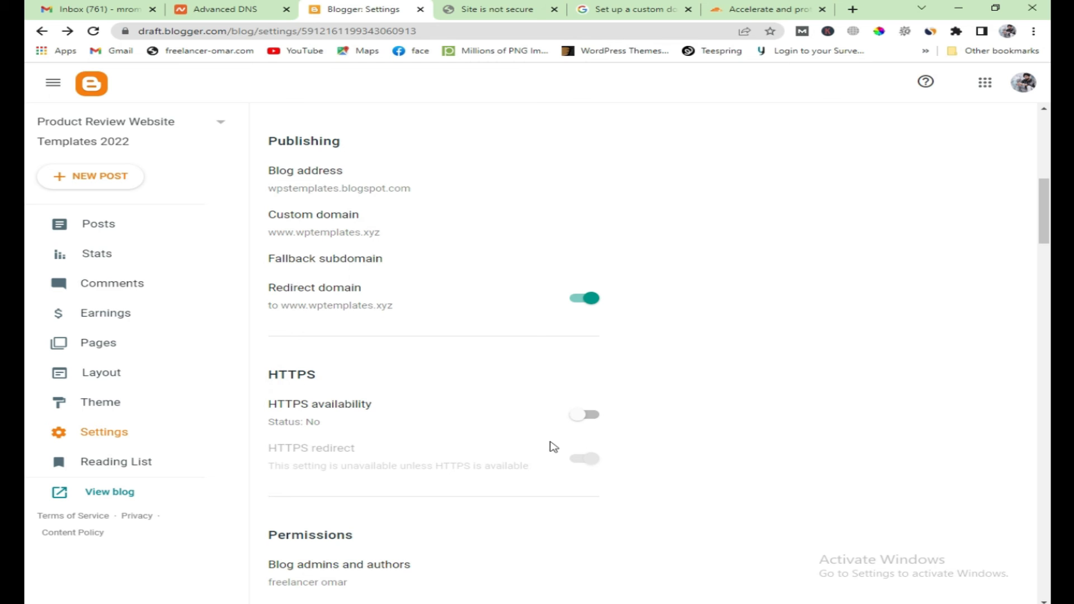
{"action": "left_click", "coordinate": [593, 423]}
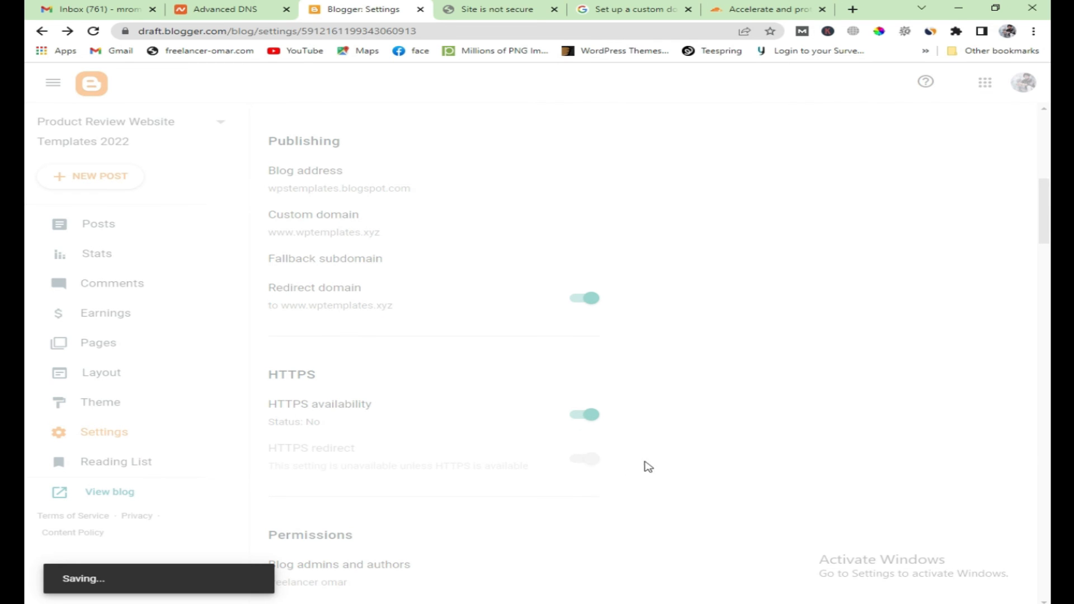
{"action": "left_click", "coordinate": [111, 497]}
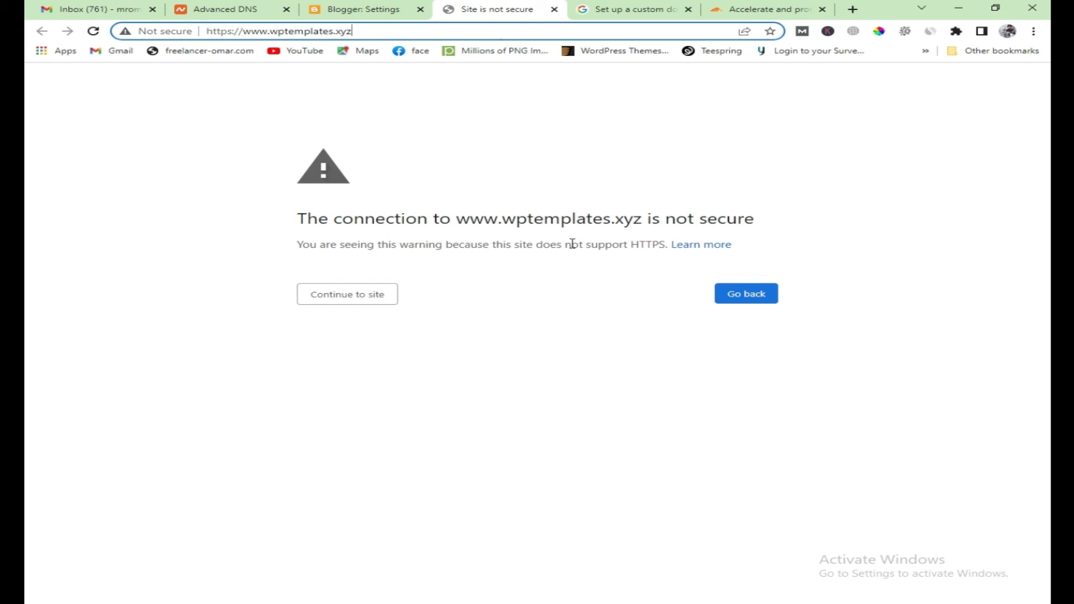
{"action": "triple_click", "coordinate": [386, 31]}
{"action": "left_click", "coordinate": [434, 30]}
{"action": "left_click", "coordinate": [375, 30]}
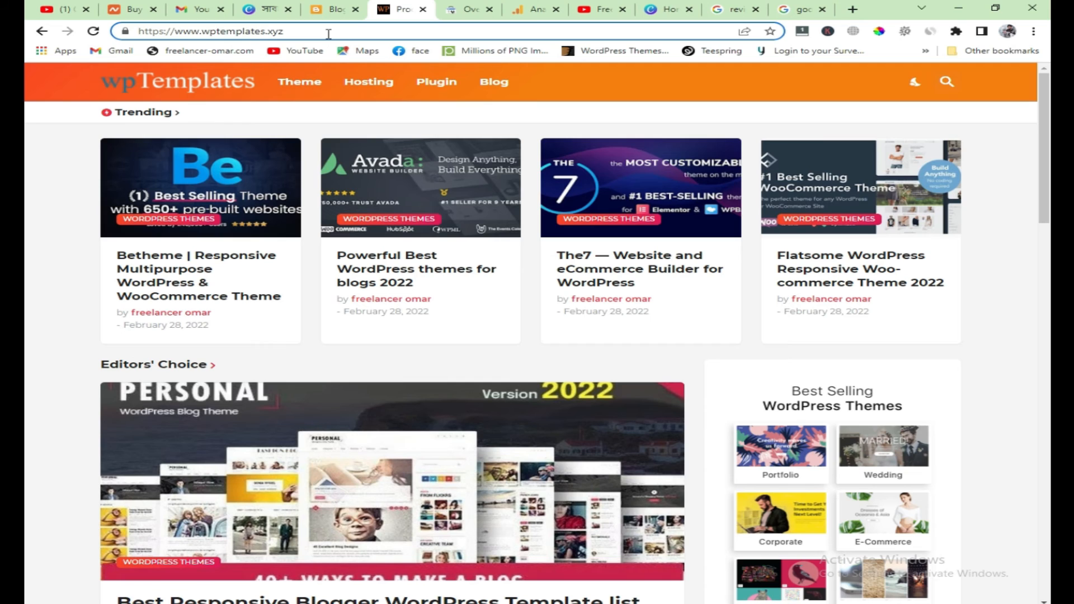
Step: Check the web address of the live wpTemplates site, and reload its home page through the site logo
{"action": "triple_click", "coordinate": [336, 33]}
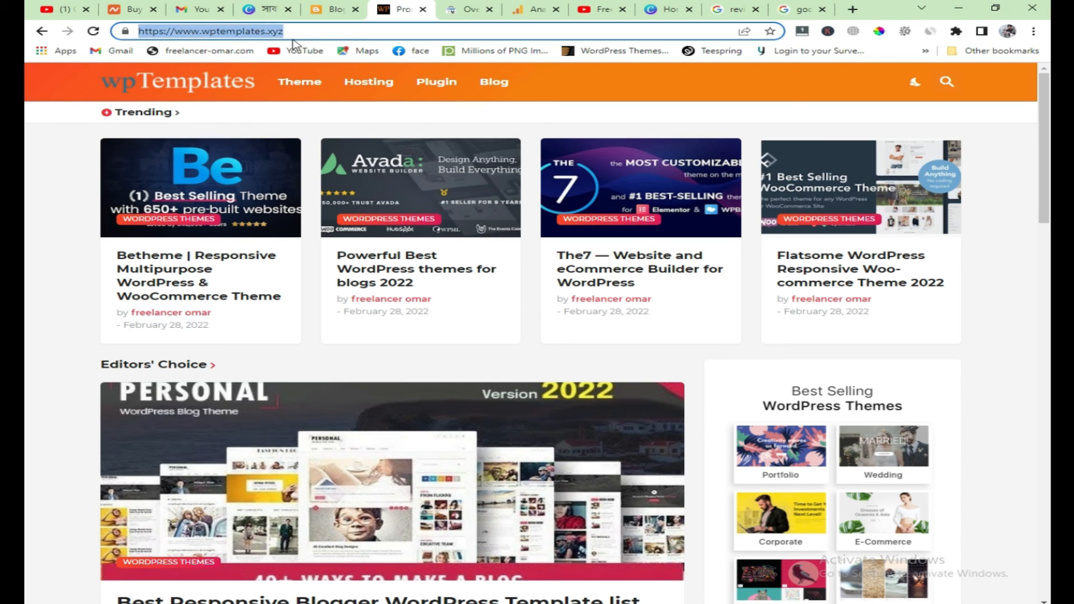
{"action": "double_click", "coordinate": [310, 37]}
{"action": "triple_click", "coordinate": [346, 35]}
{"action": "triple_click", "coordinate": [296, 29]}
{"action": "triple_click", "coordinate": [321, 36]}
{"action": "double_click", "coordinate": [339, 34]}
{"action": "left_click", "coordinate": [196, 89]}
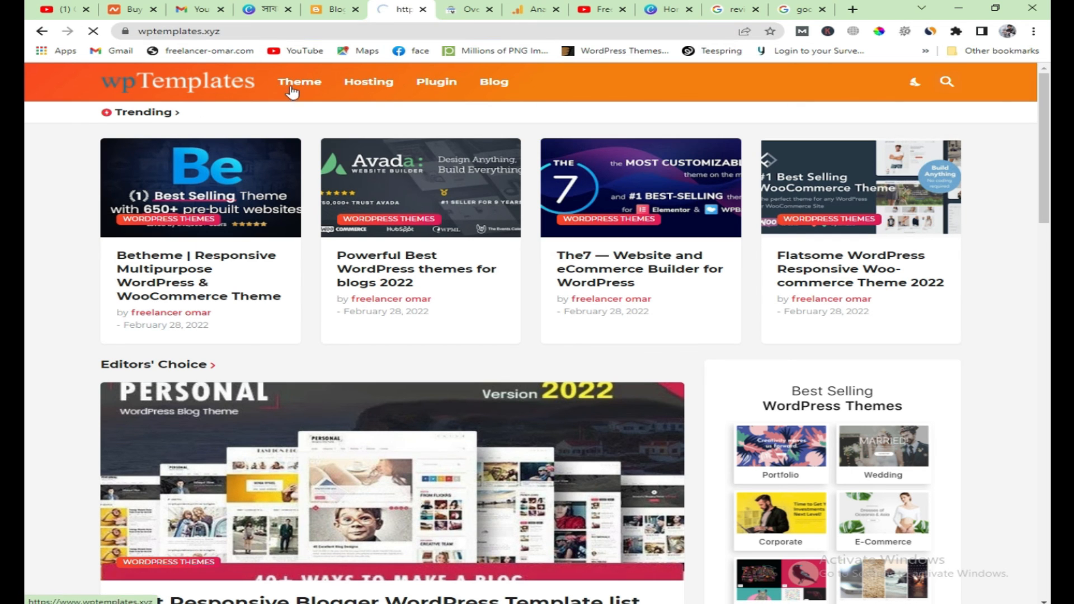
{"action": "left_click", "coordinate": [253, 34]}
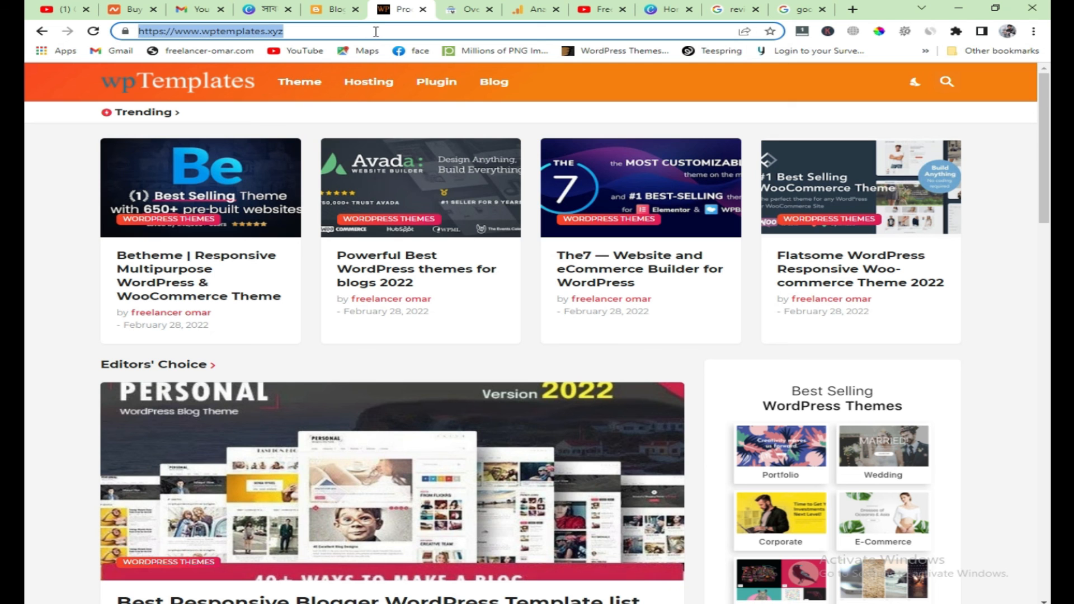
Step: Look through the wpTemplates home page, from the featured posts down to the footer
{"action": "left_click", "coordinate": [25, 171]}
{"action": "scroll", "coordinate": [27, 263], "scroll_direction": "down", "scroll_amount": 20}
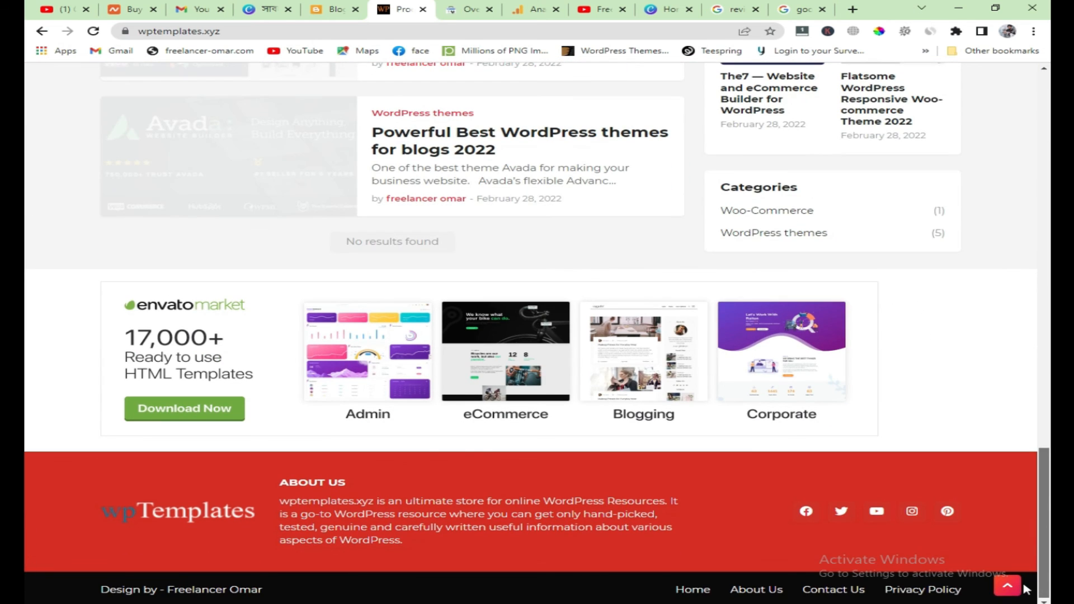
{"action": "left_click", "coordinate": [1006, 588]}
{"action": "scroll", "coordinate": [25, 168], "scroll_direction": "down", "scroll_amount": 20}
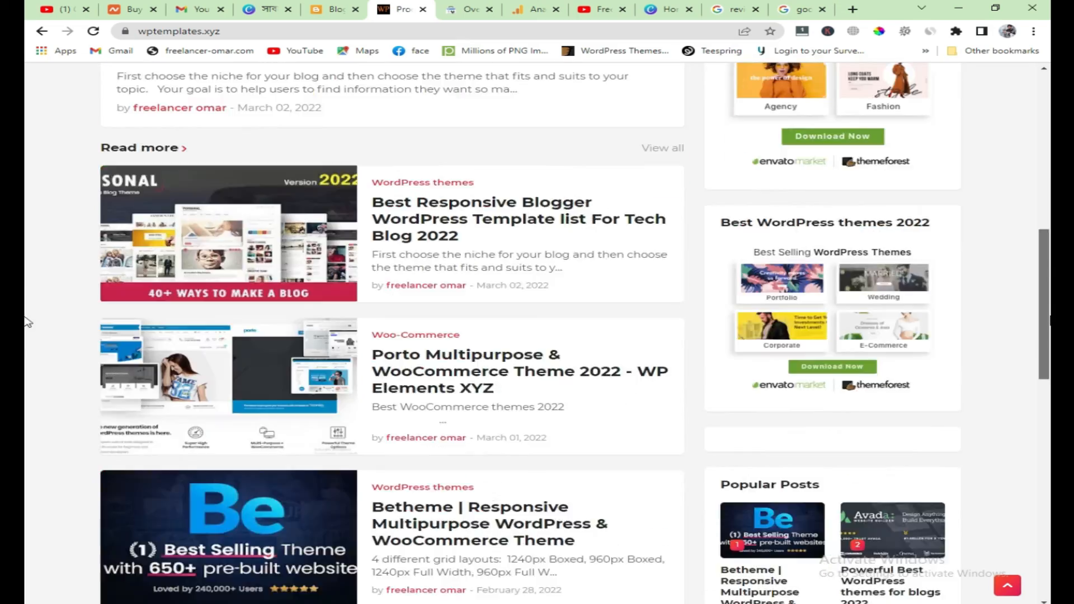